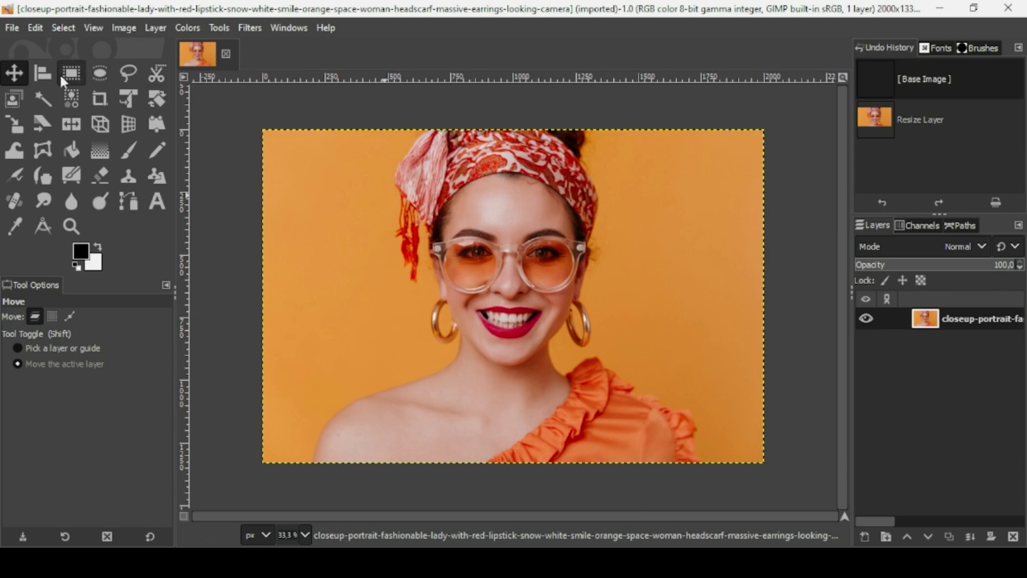
# - Draw a crop rectangle over the face and set its size to 1920 × 1080
pyautogui.click(100, 99)
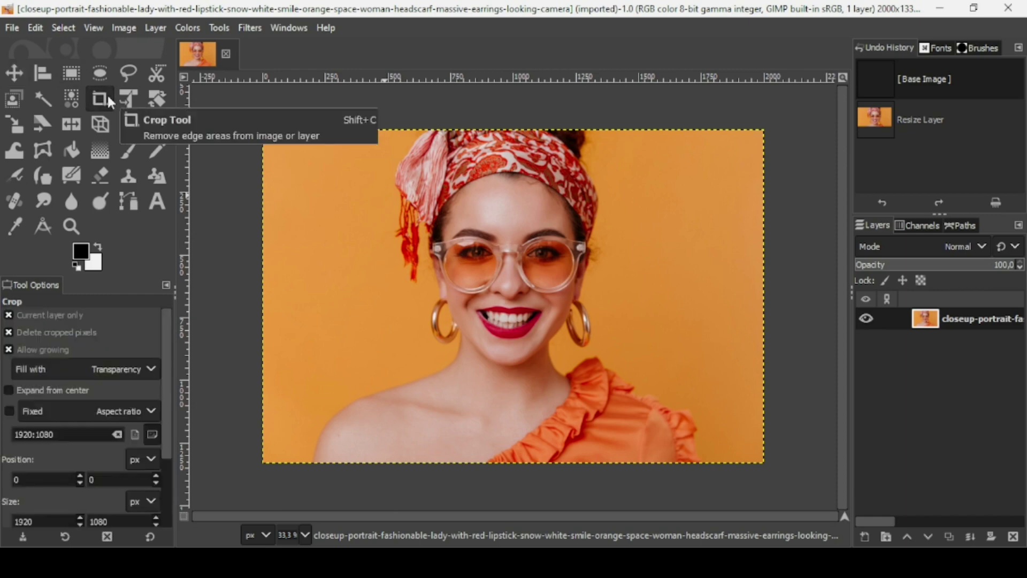
pyautogui.moveTo(303, 164); pyautogui.dragTo(586, 330)
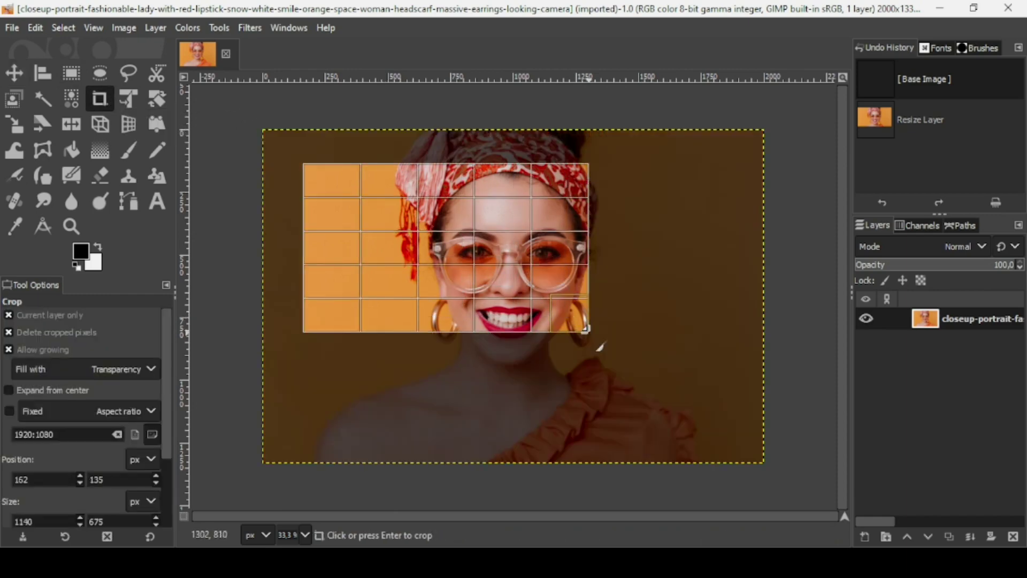
pyautogui.doubleClick(114, 519)
pyautogui.write('1')
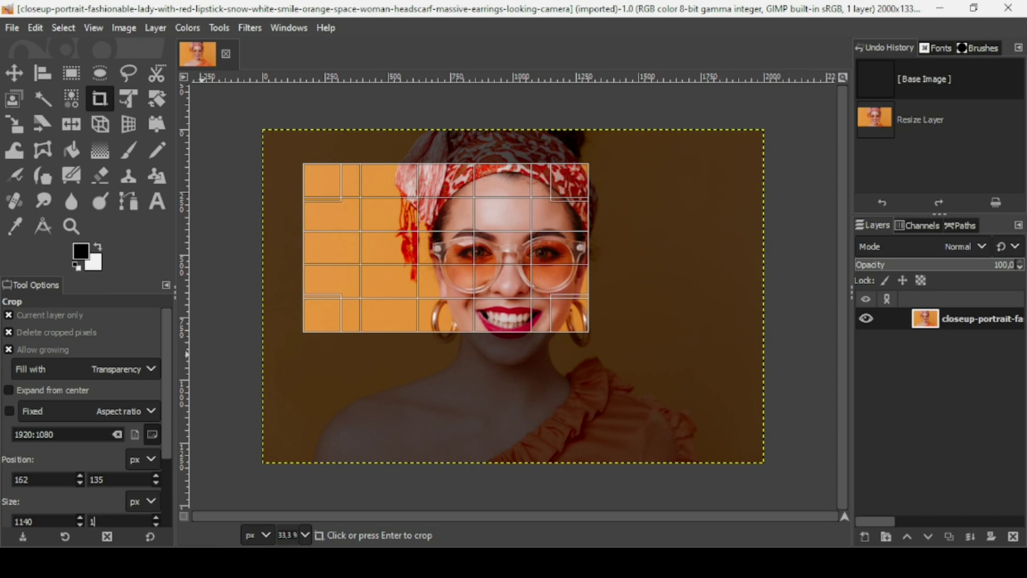
pyautogui.write('080')
pyautogui.hotkey('shift', 'Tab')
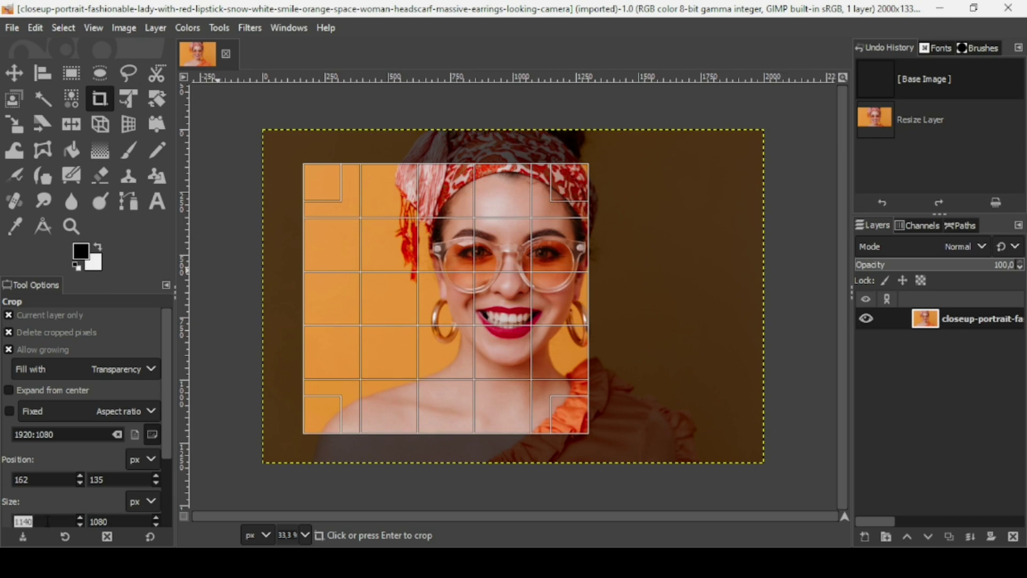
pyautogui.write('192')
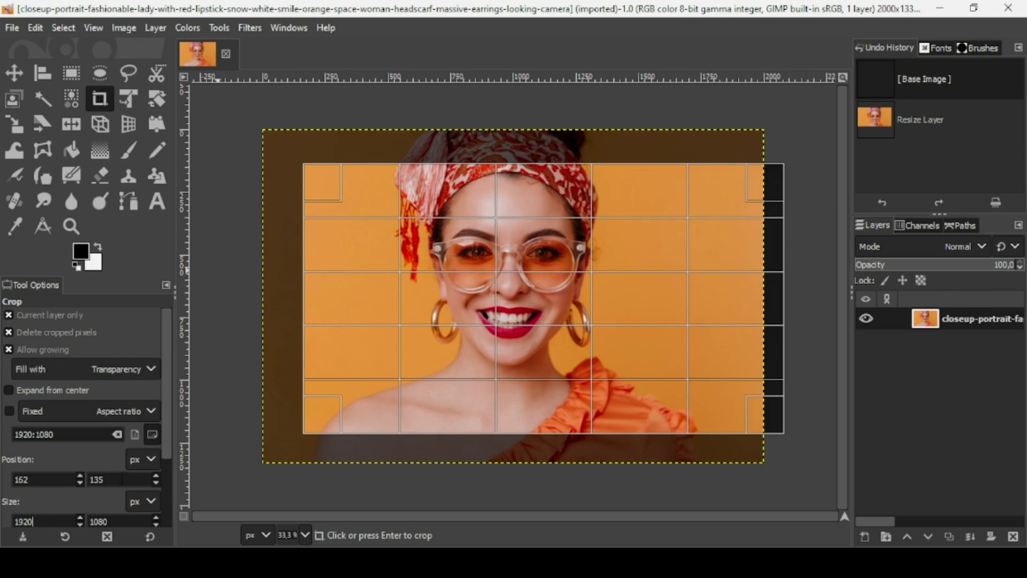
# - Move the crop area to position 0, 0 and apply the crop
pyautogui.doubleClick(97, 479)
pyautogui.write('0')
pyautogui.press('Return')
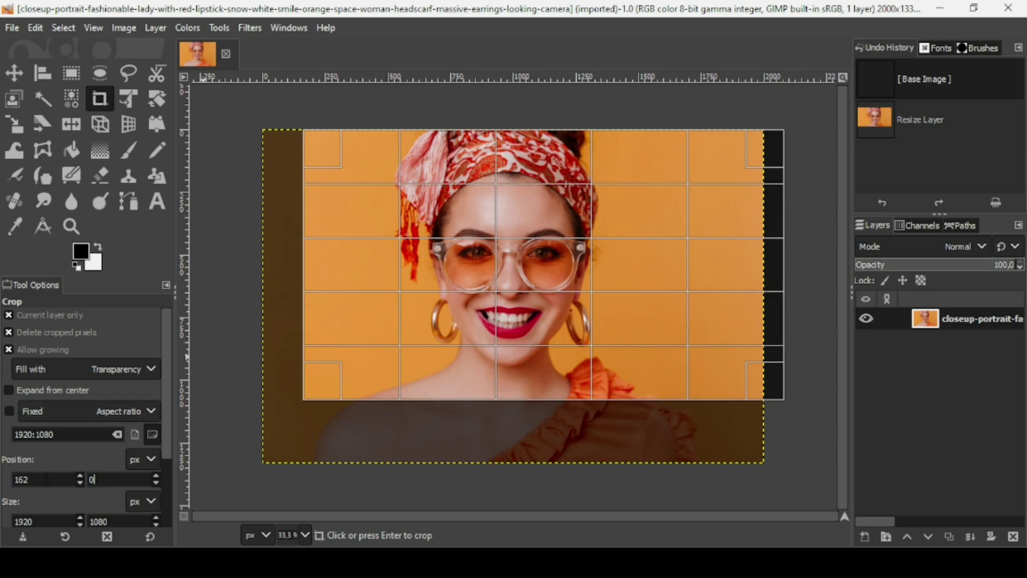
pyautogui.doubleClick(53, 478)
pyautogui.write('0')
pyautogui.press('Return')
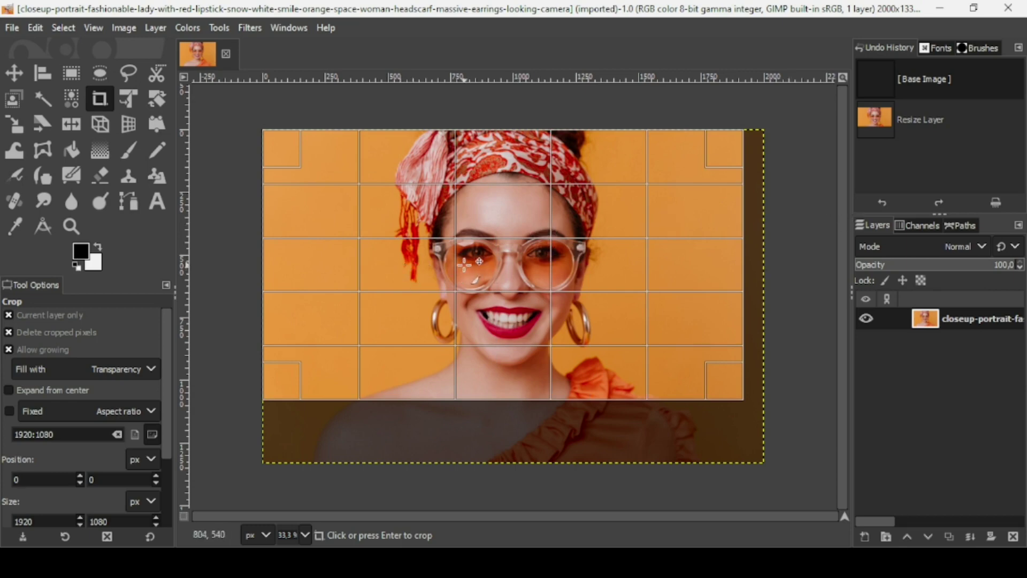
pyautogui.click(515, 273)
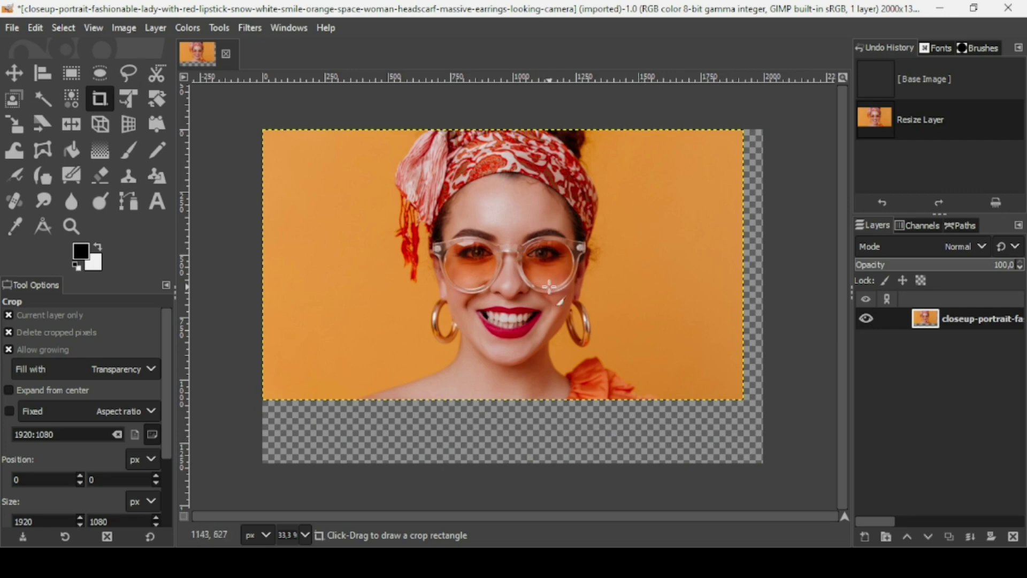
# - Crop the image to content, removing the transparent bottom and right strips
pyautogui.click(126, 26)
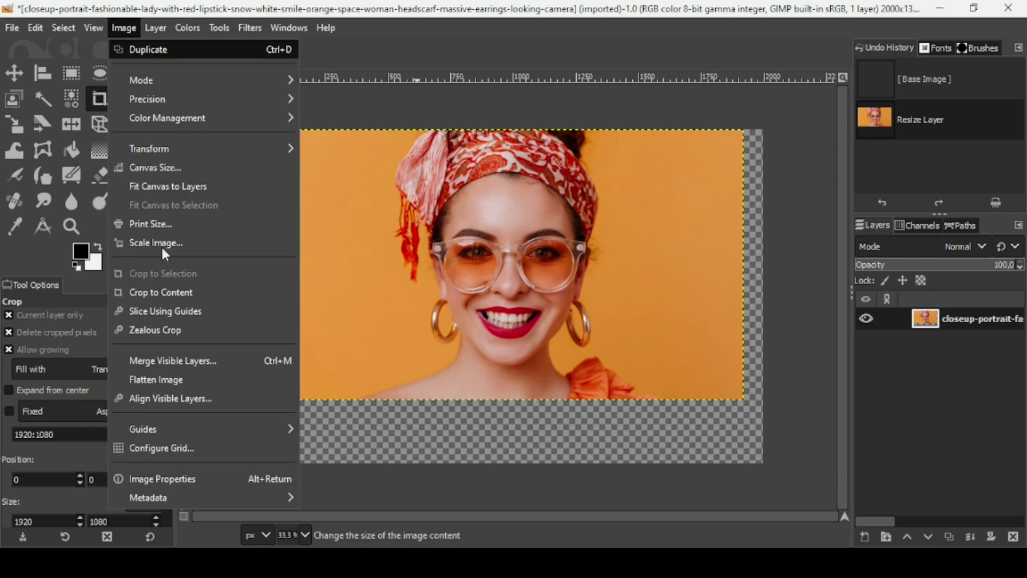
pyautogui.click(182, 295)
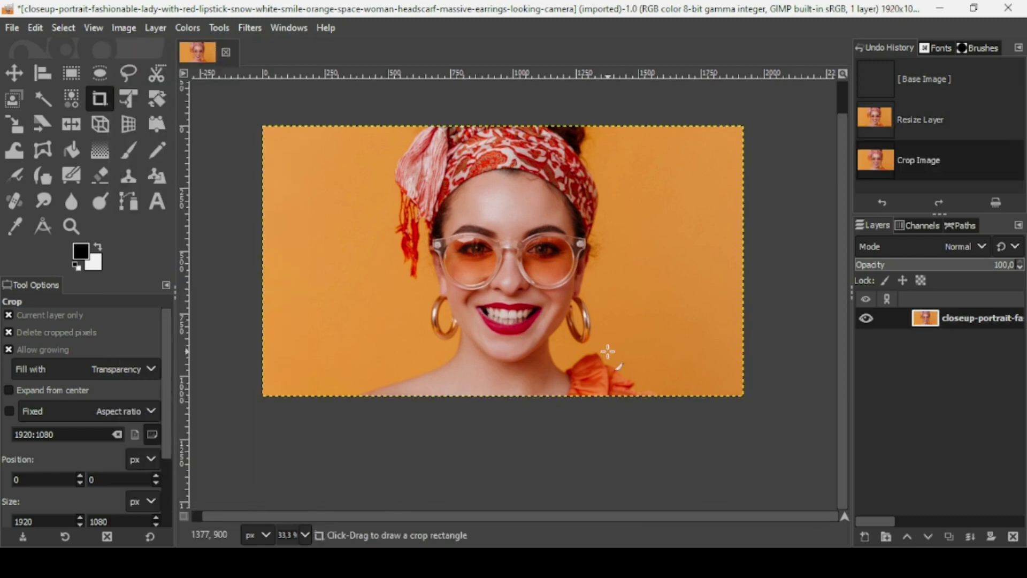
pyautogui.click(11, 75)
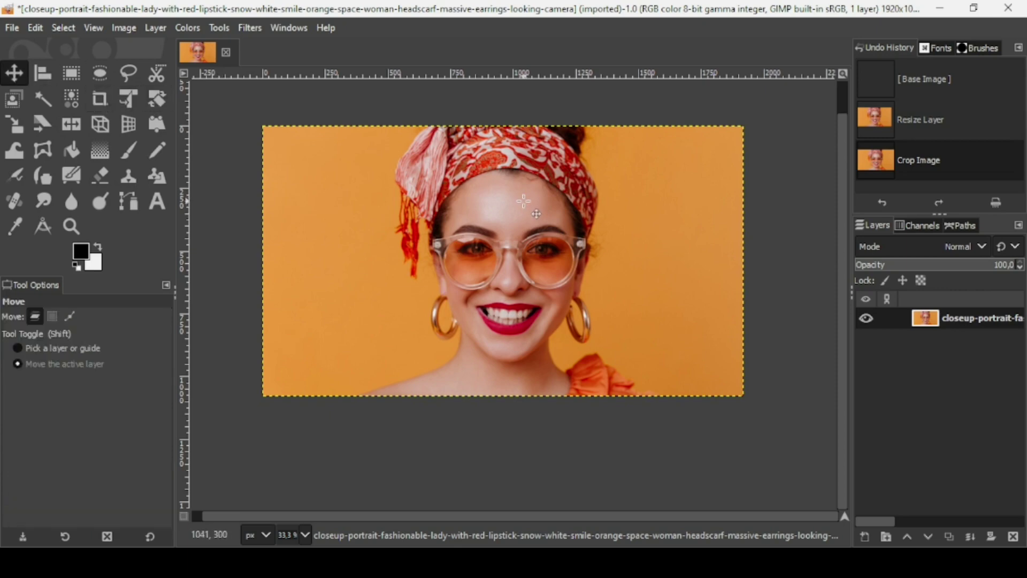
# - Apply the Pixelize filter to the portrait with 30 × 30 pixel blocks
pyautogui.click(254, 28)
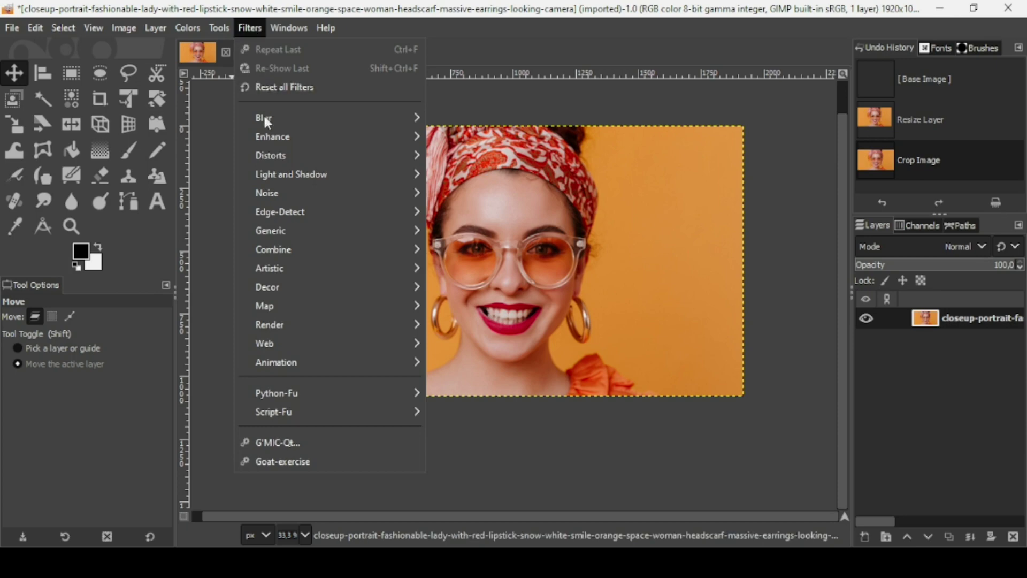
pyautogui.moveTo(265, 120)
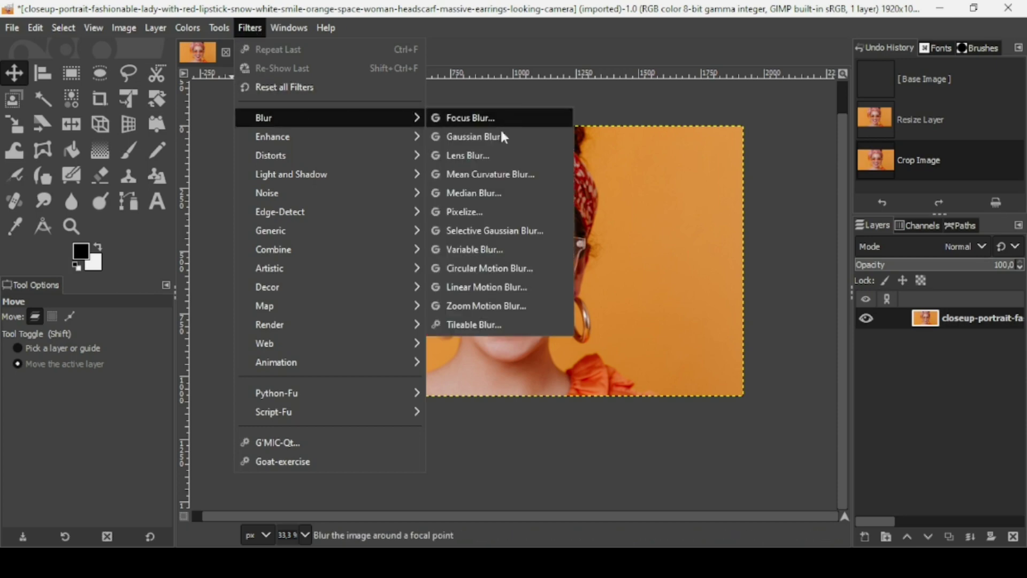
pyautogui.click(484, 211)
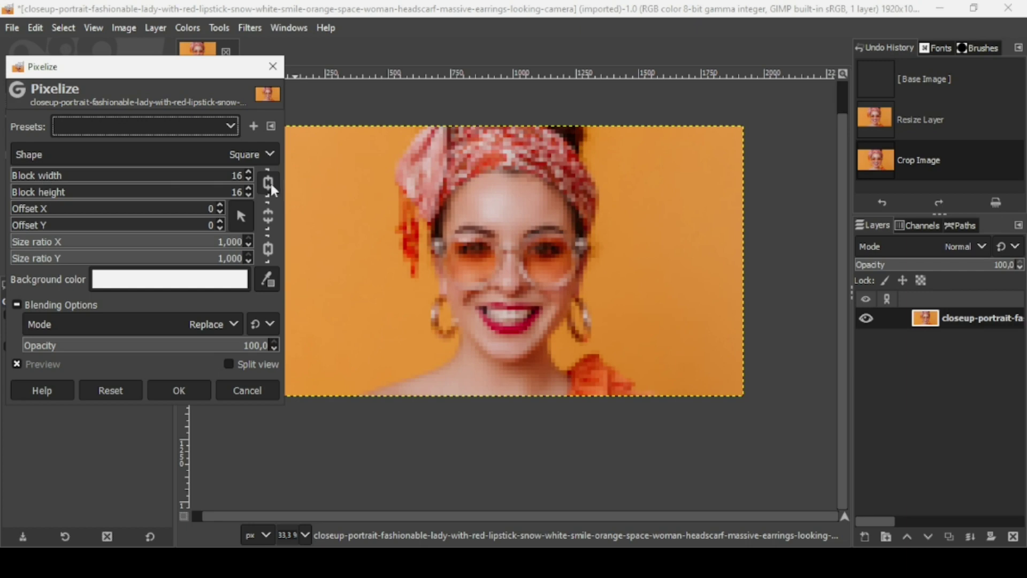
pyautogui.click(24, 178)
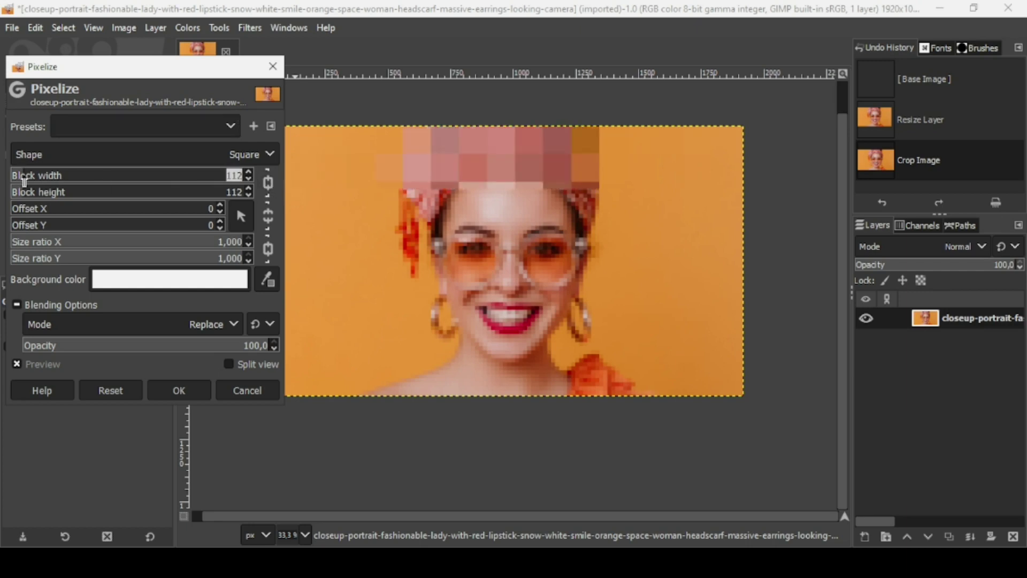
pyautogui.write('30')
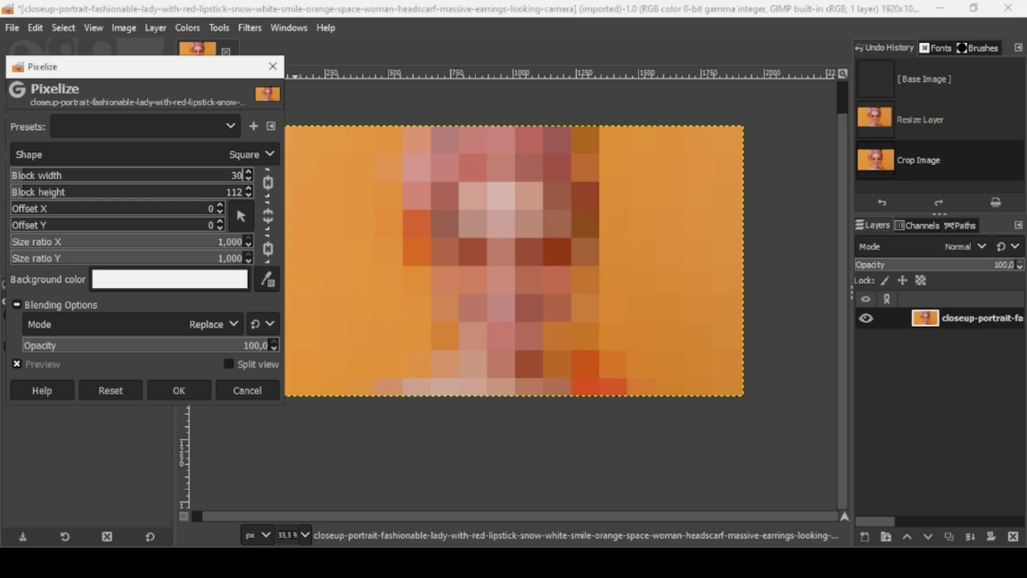
pyautogui.press('Return')
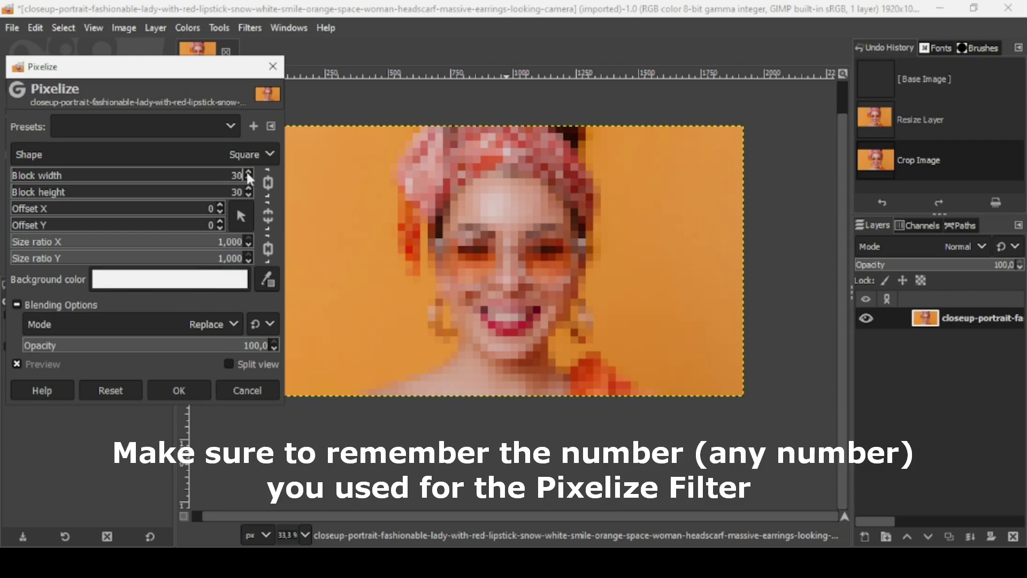
pyautogui.click(190, 391)
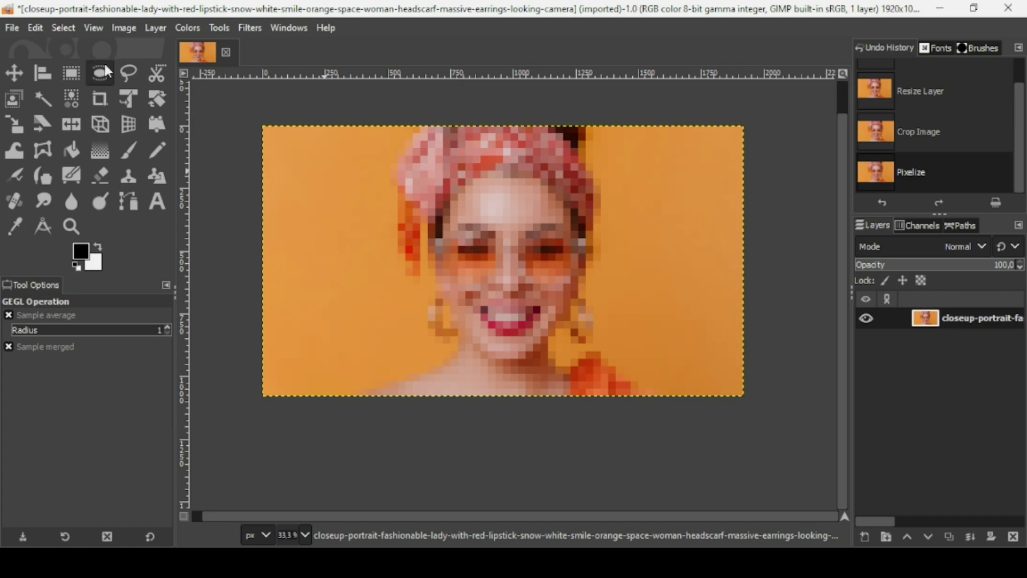
# - Create a new 30 × 30 px image and zoom in on it
pyautogui.click(12, 27)
pyautogui.click(18, 44)
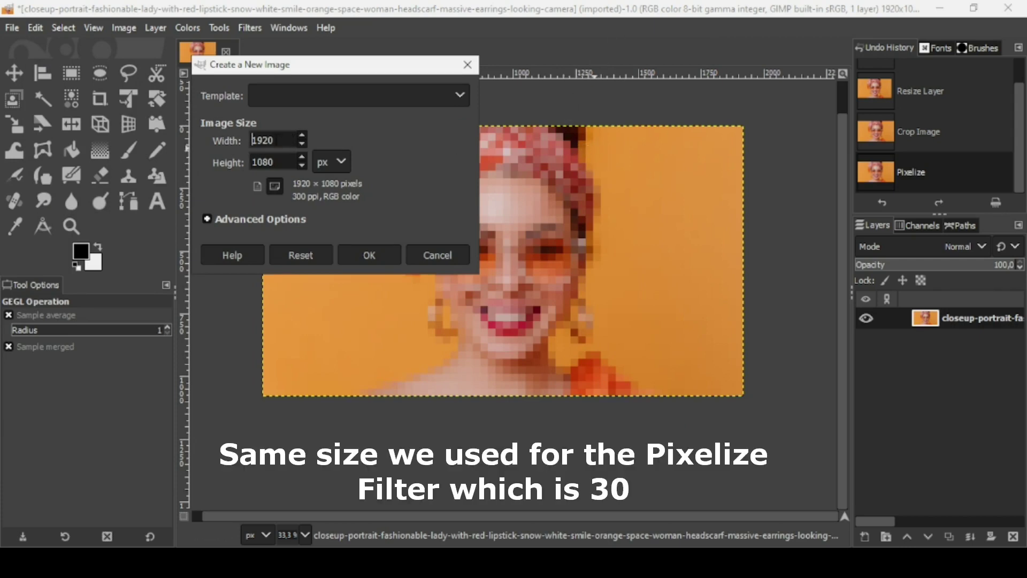
pyautogui.doubleClick(262, 140)
pyautogui.write('30')
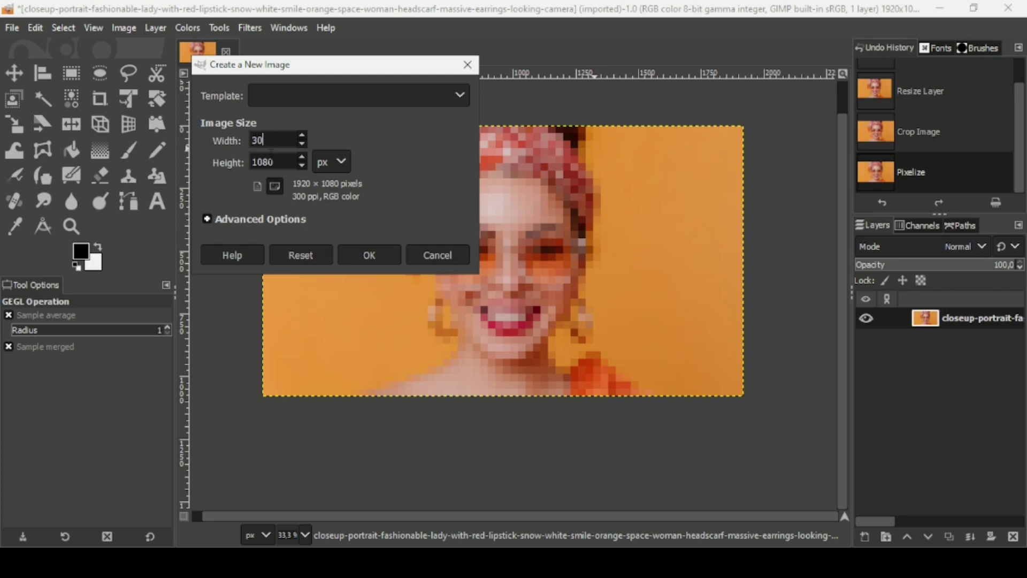
pyautogui.doubleClick(270, 162)
pyautogui.write('30')
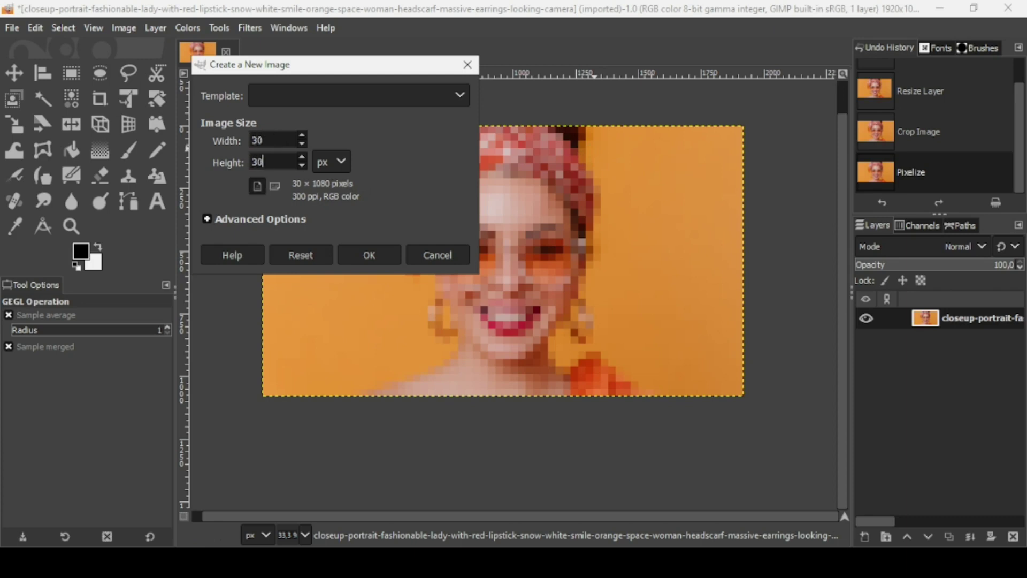
pyautogui.press('Return')
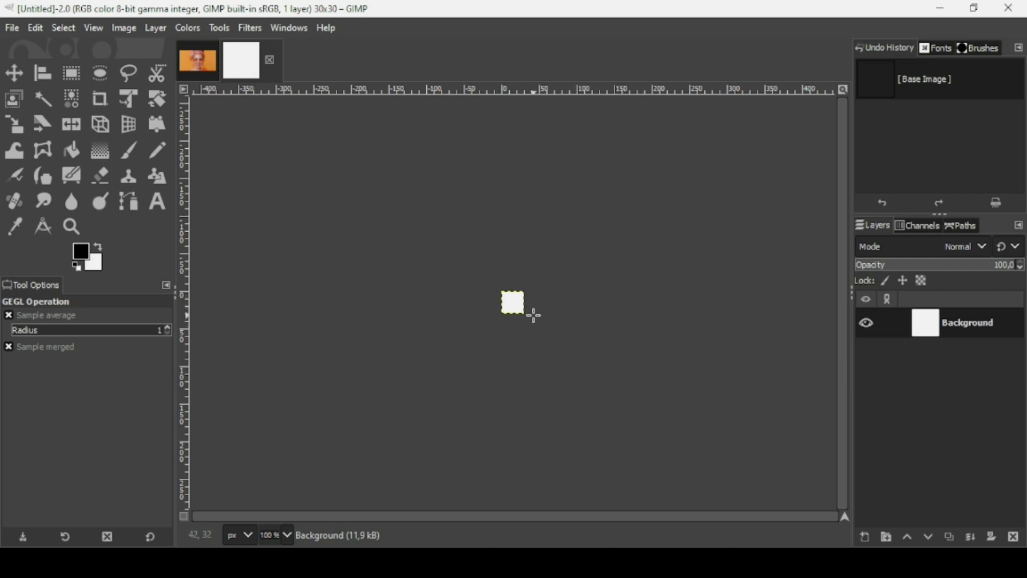
pyautogui.keyDown('ctrl'); pyautogui.scroll(4, 534, 315); pyautogui.keyUp('ctrl')
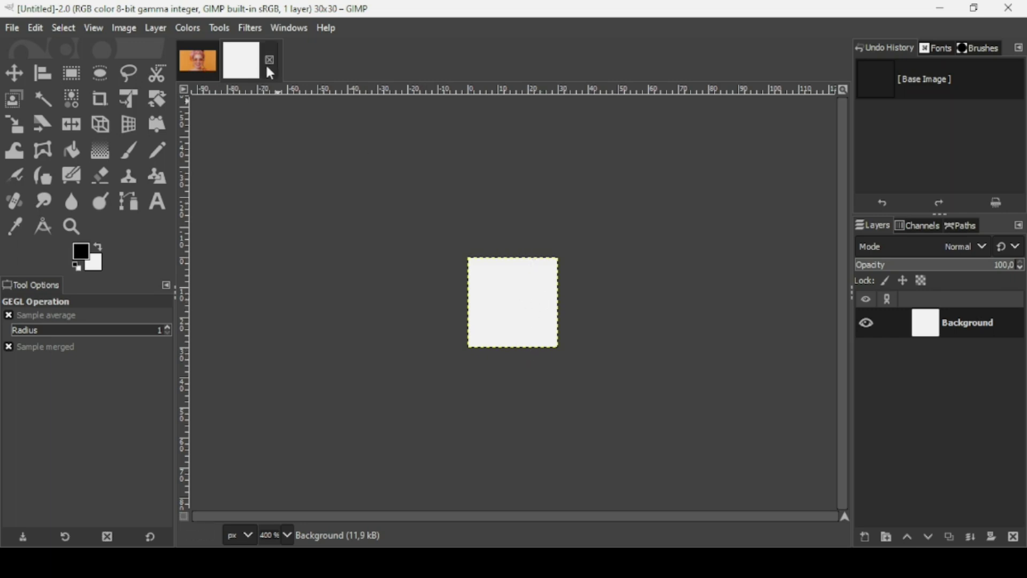
# - Add a horizontal guide at 50% with New Guide (by Percent)
pyautogui.click(123, 27)
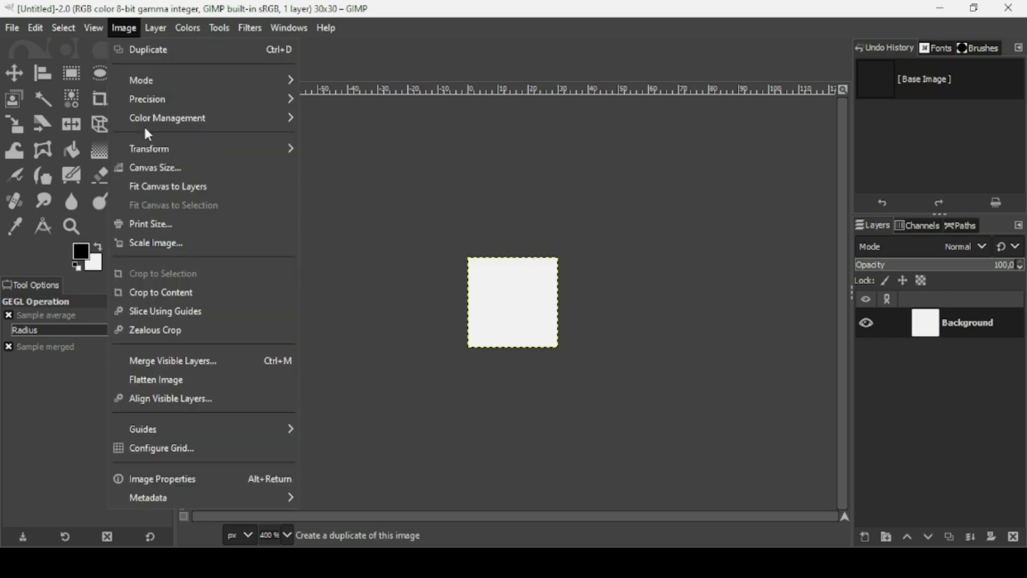
pyautogui.moveTo(268, 432)
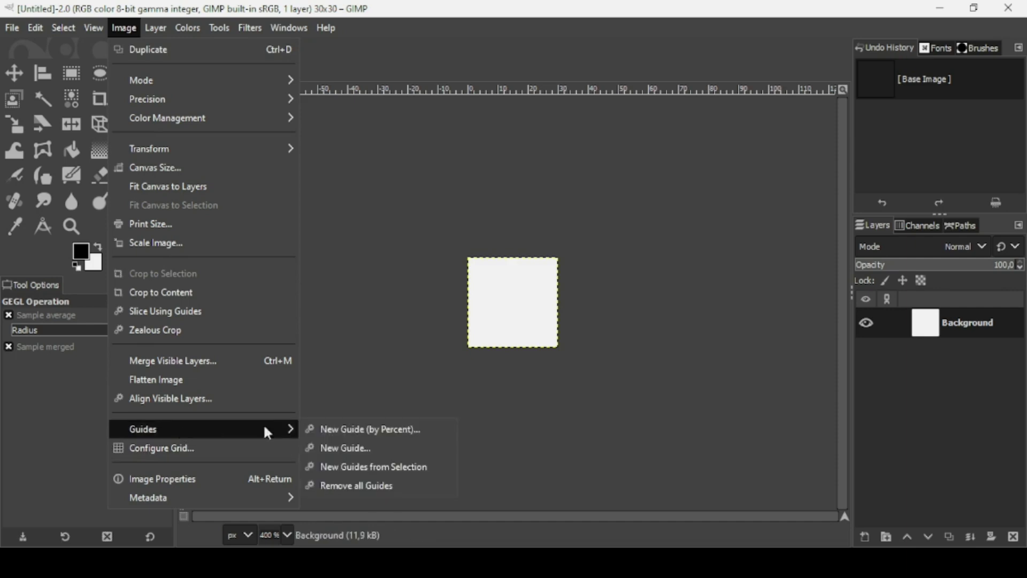
pyautogui.click(326, 429)
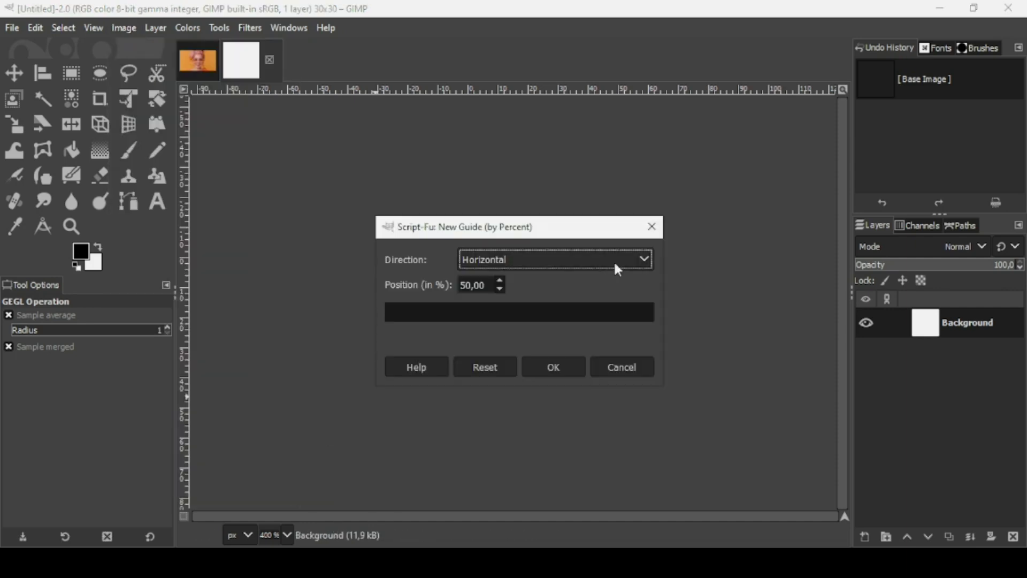
pyautogui.click(555, 368)
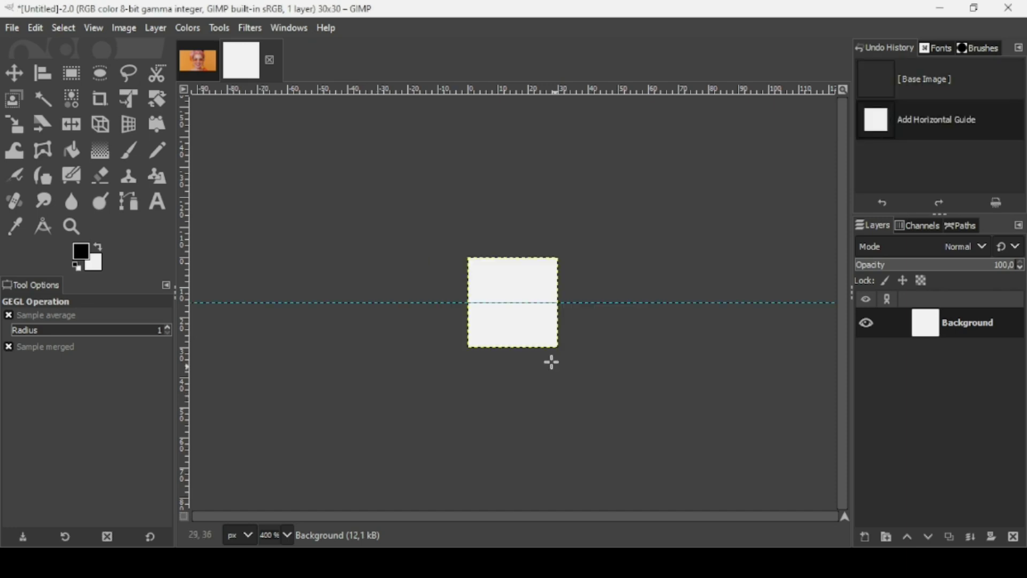
# - Add a vertical guide at 50% to cross the first one
pyautogui.click(119, 26)
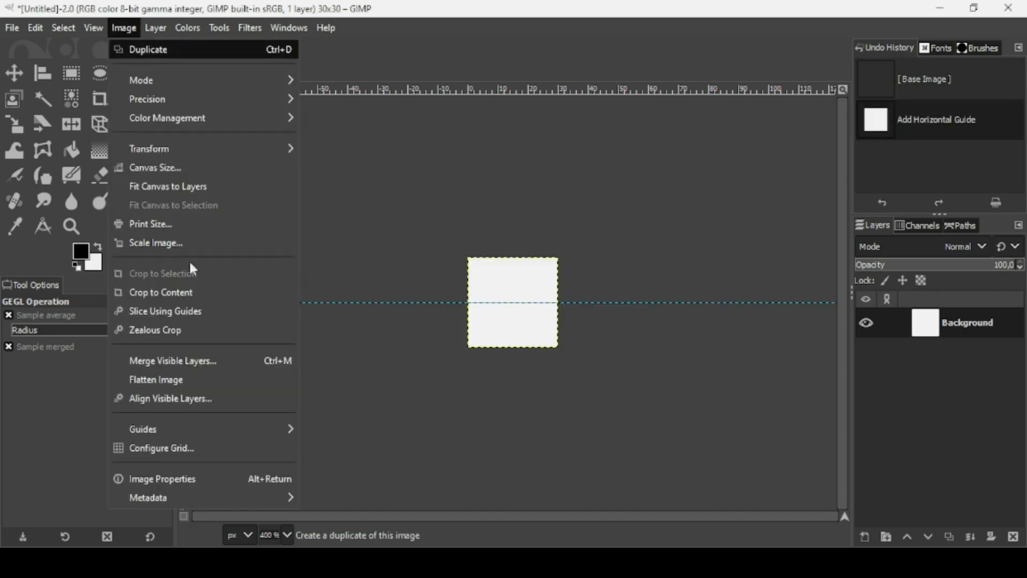
pyautogui.moveTo(206, 433)
pyautogui.click(319, 432)
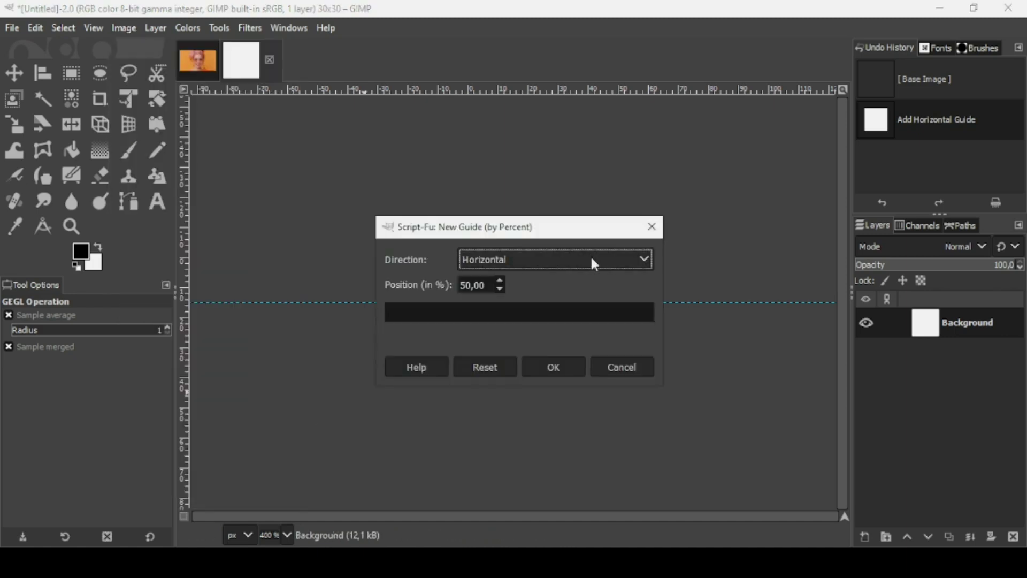
pyautogui.click(592, 260)
pyautogui.click(565, 301)
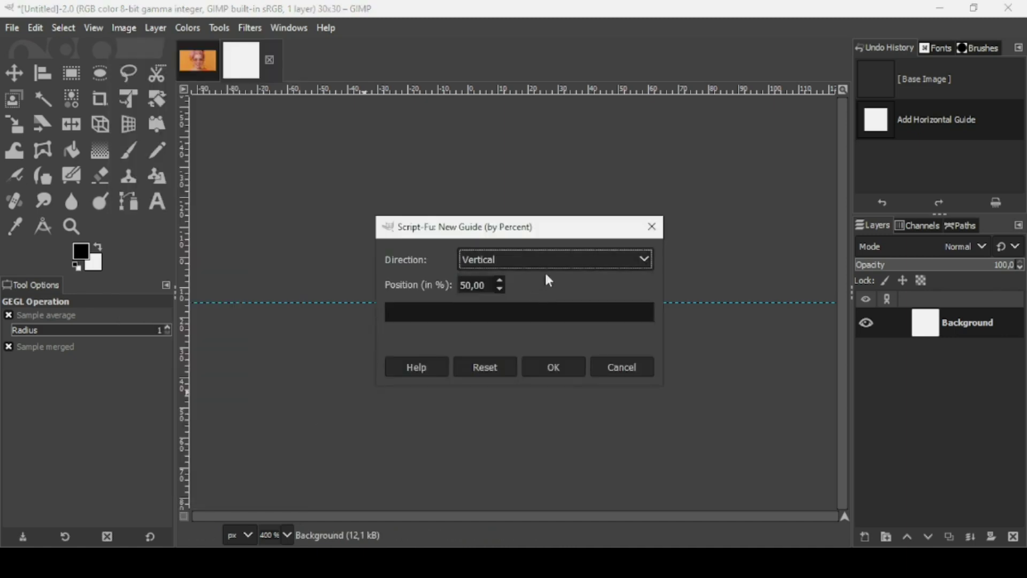
pyautogui.click(564, 367)
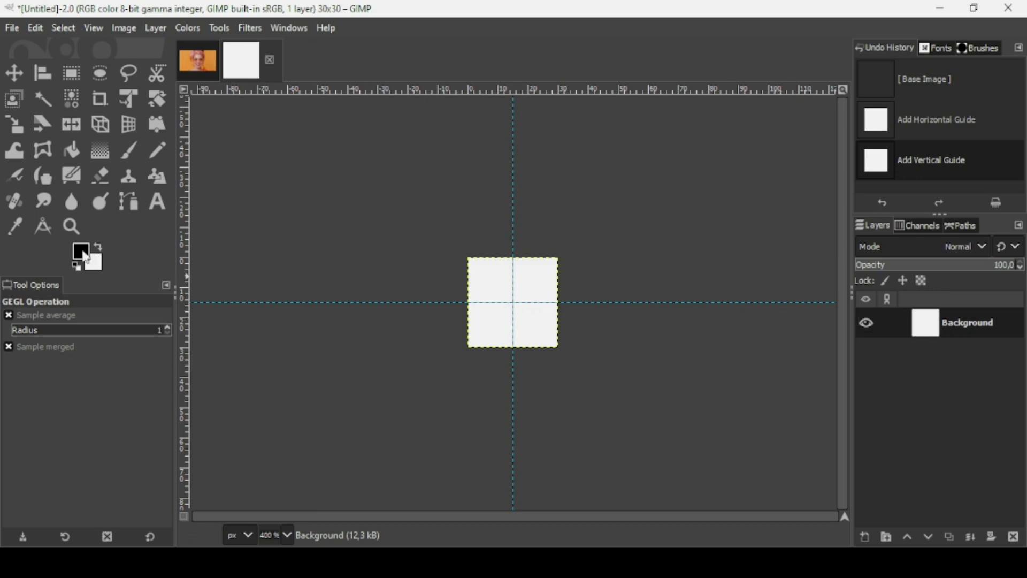
# - Fill the tile with black and select a full-tile circle snapped to the guides
pyautogui.moveTo(84, 253); pyautogui.dragTo(525, 274)
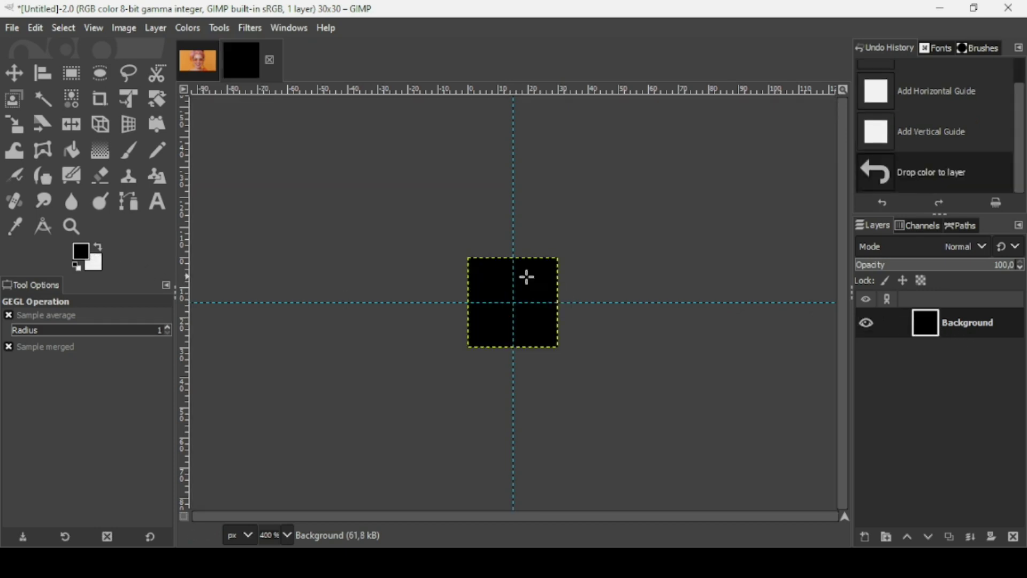
pyautogui.click(100, 76)
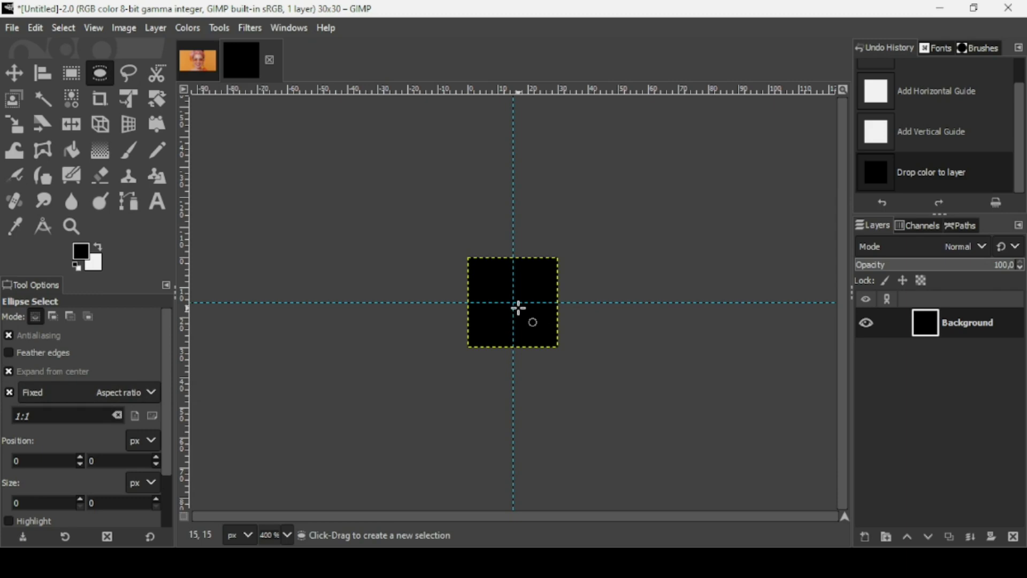
pyautogui.scroll(1, 516, 305)
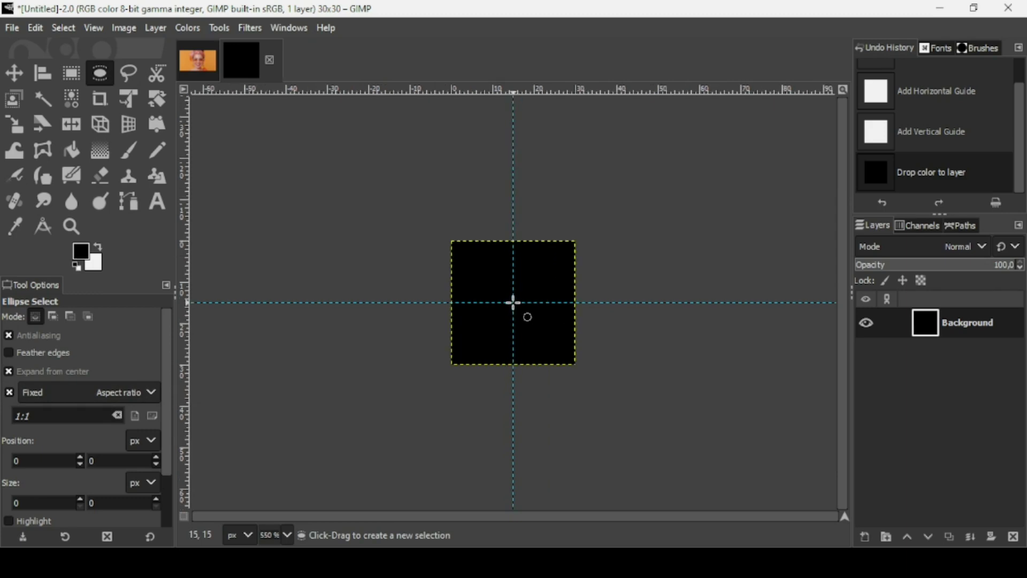
pyautogui.moveTo(513, 302); pyautogui.dragTo(574, 353)
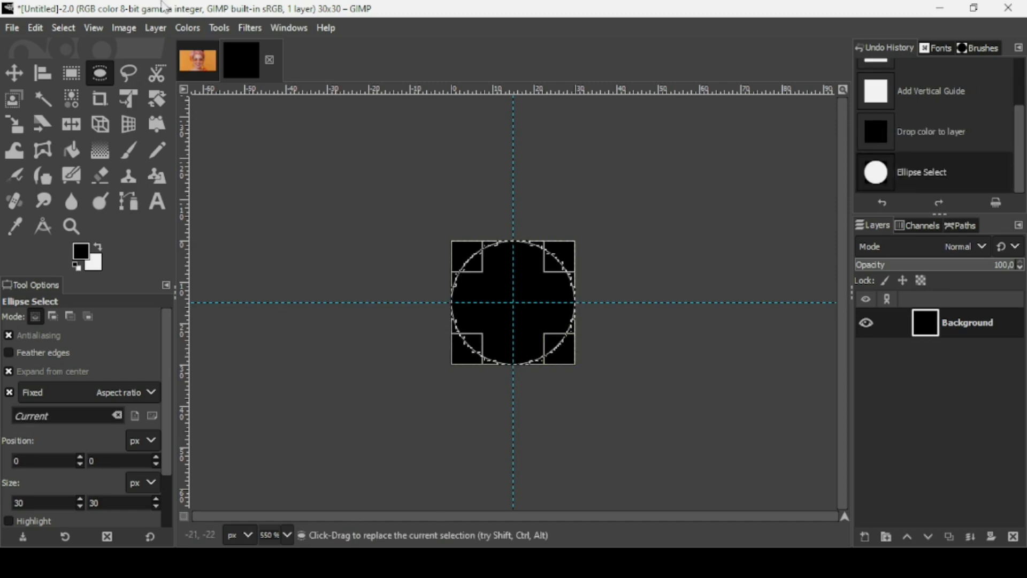
pyautogui.click(123, 28)
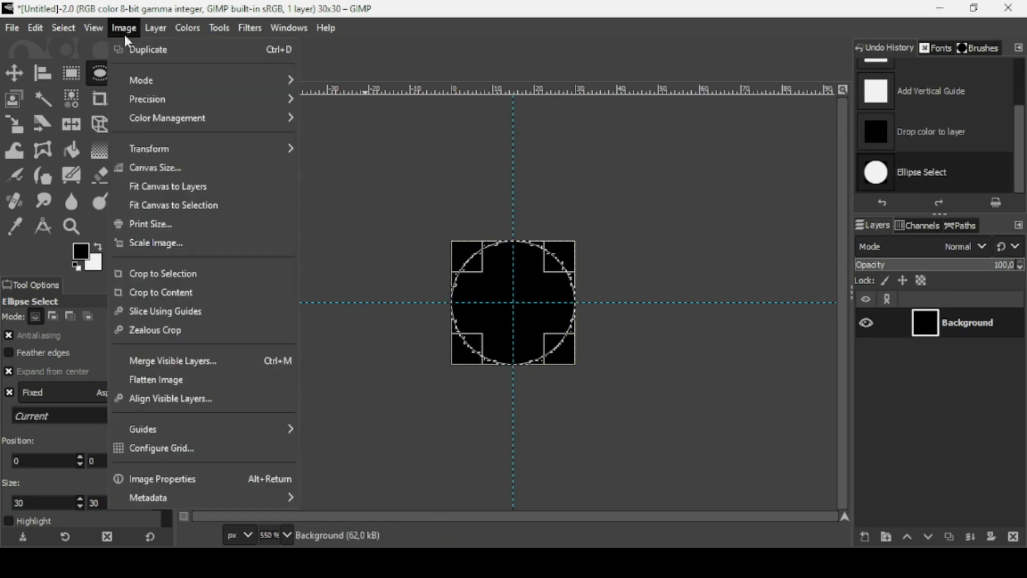
pyautogui.click(124, 32)
pyautogui.click(92, 30)
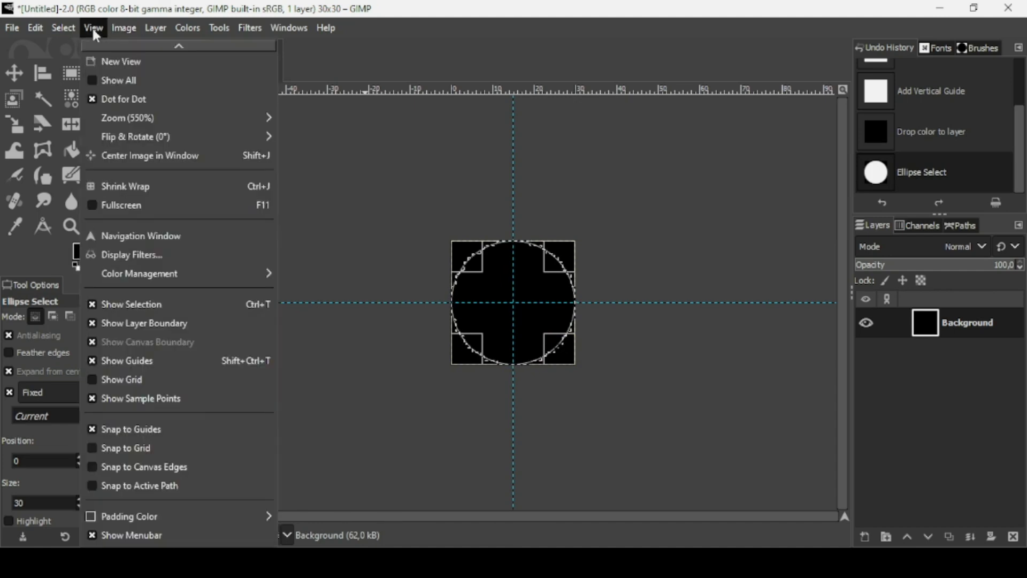
pyautogui.click(94, 31)
pyautogui.click(94, 32)
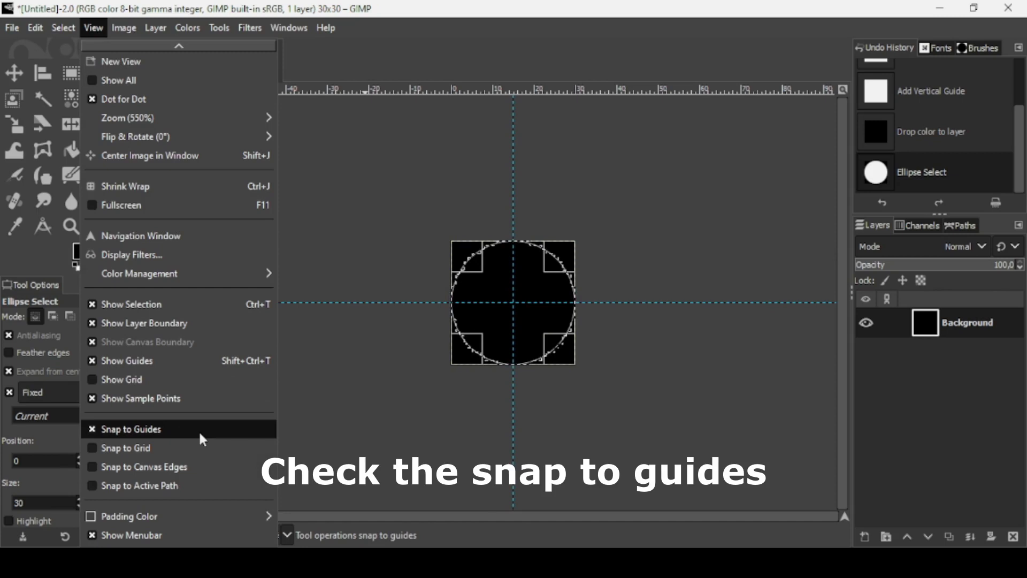
pyautogui.click(499, 85)
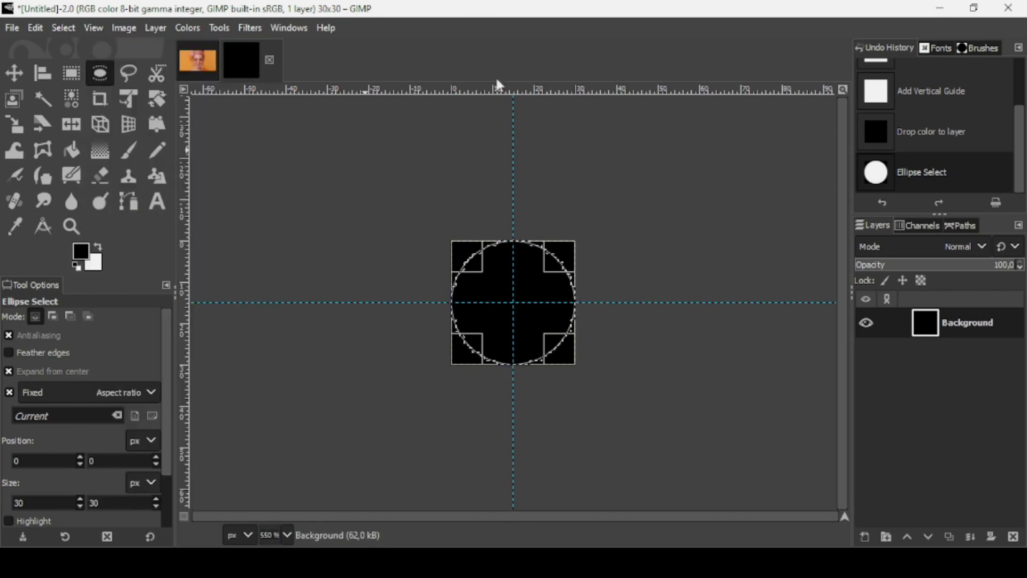
pyautogui.click(535, 285)
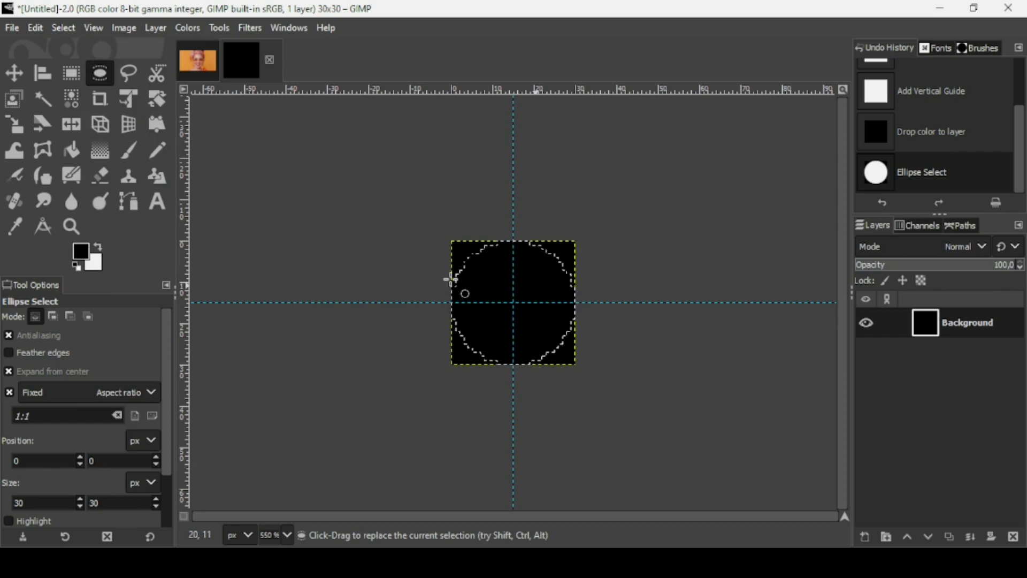
# - Fill the circular selection with white and clear the selection
pyautogui.moveTo(92, 264); pyautogui.dragTo(529, 328)
pyautogui.moveTo(529, 290); pyautogui.dragTo(524, 287)
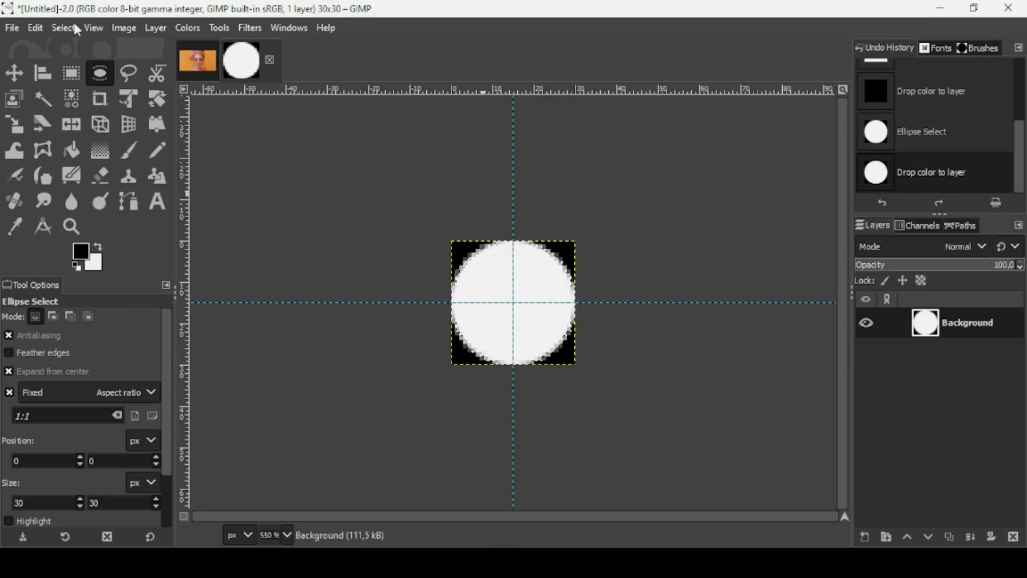
pyautogui.click(59, 27)
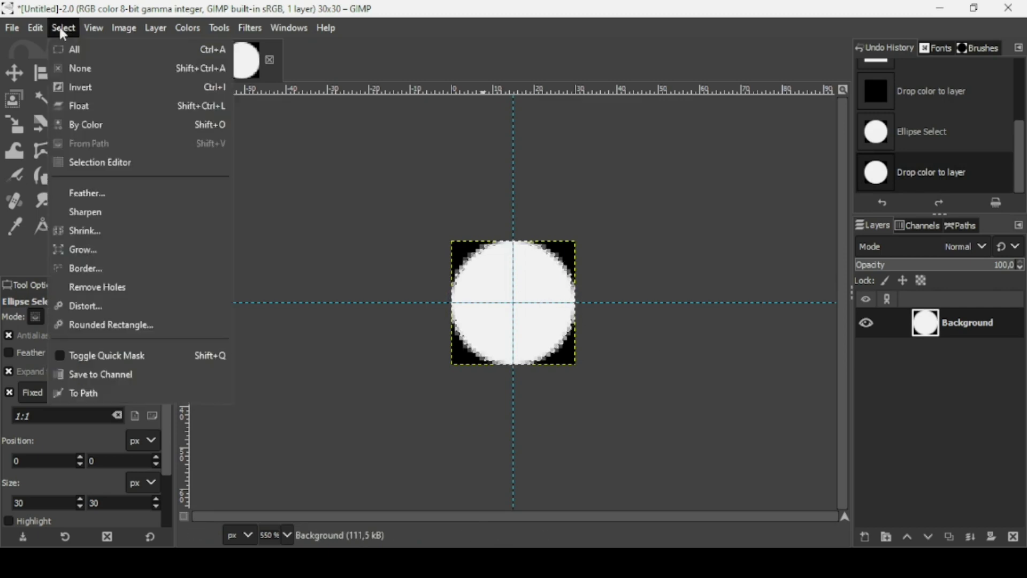
pyautogui.click(76, 69)
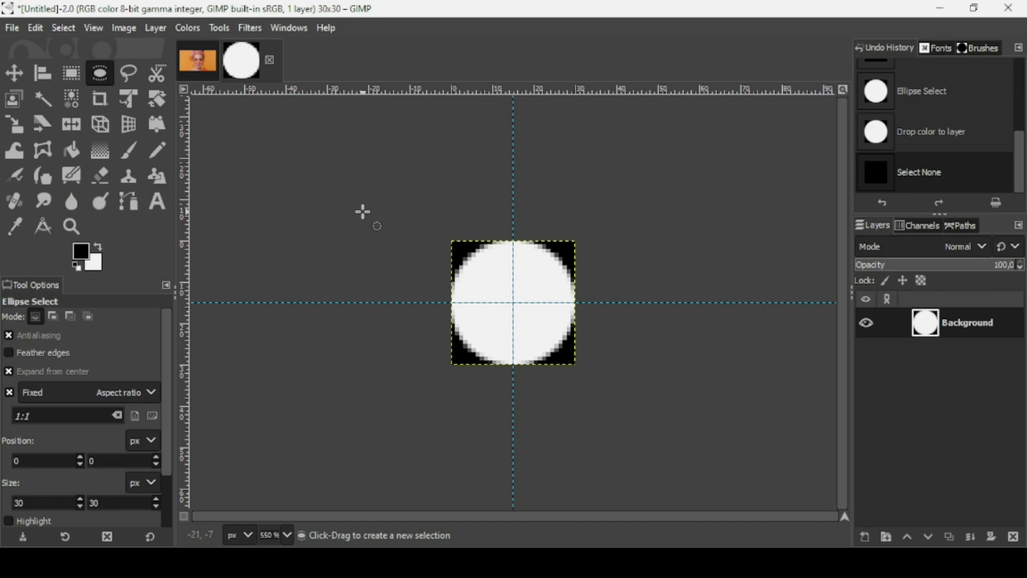
# - Remove all guides from the tile and return to the pixelized portrait
pyautogui.click(125, 29)
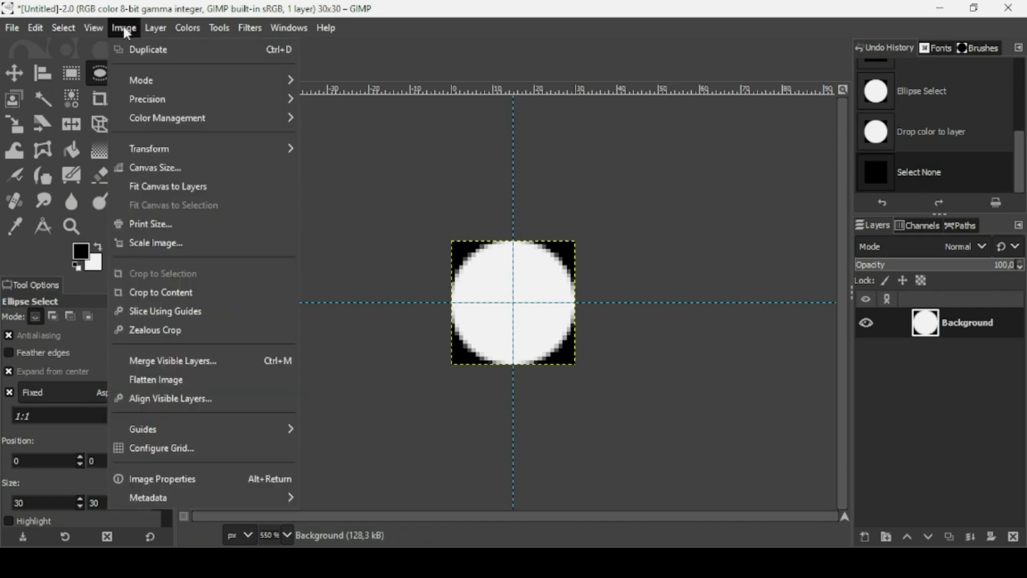
pyautogui.moveTo(188, 421)
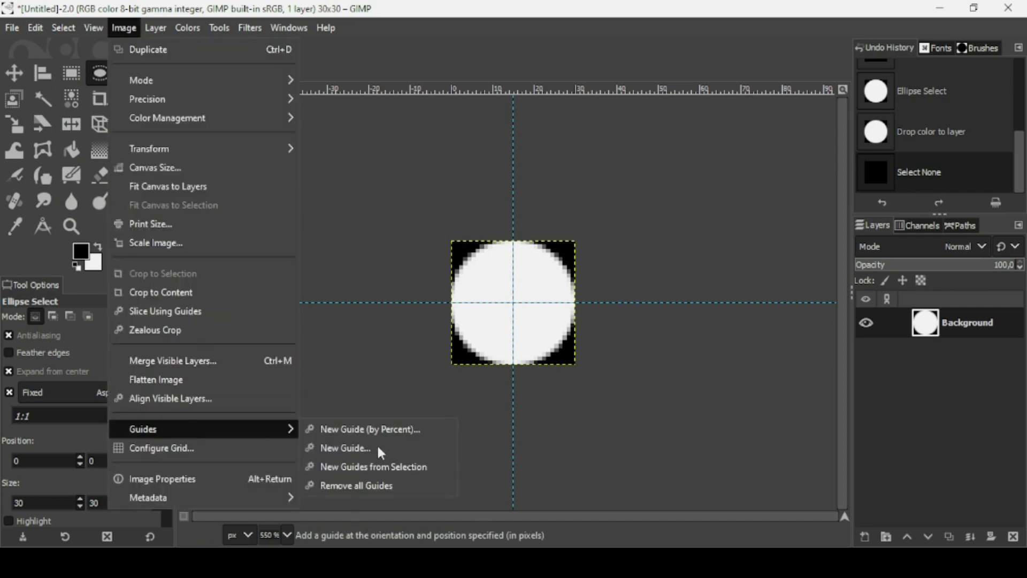
pyautogui.click(383, 483)
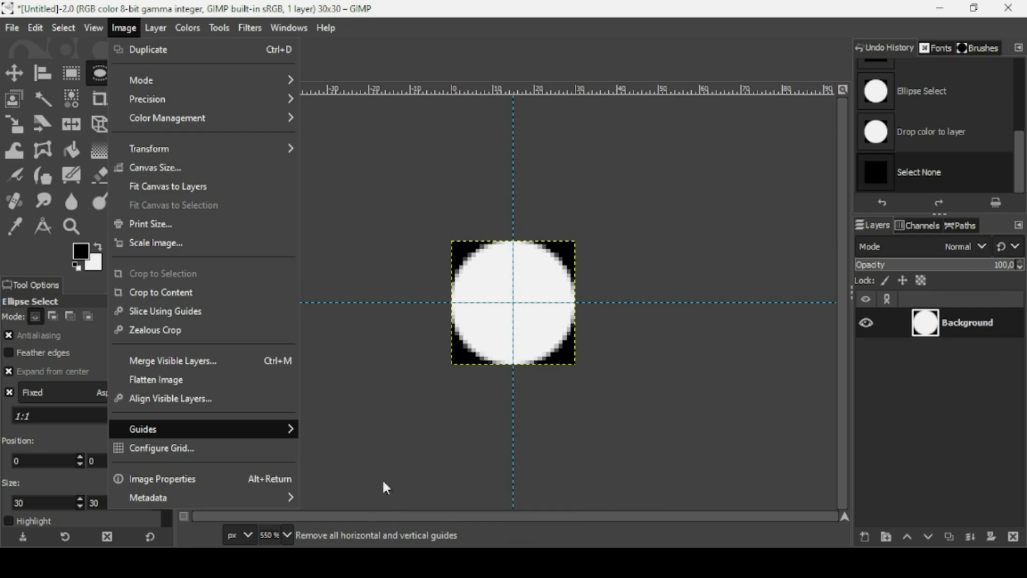
pyautogui.click(195, 63)
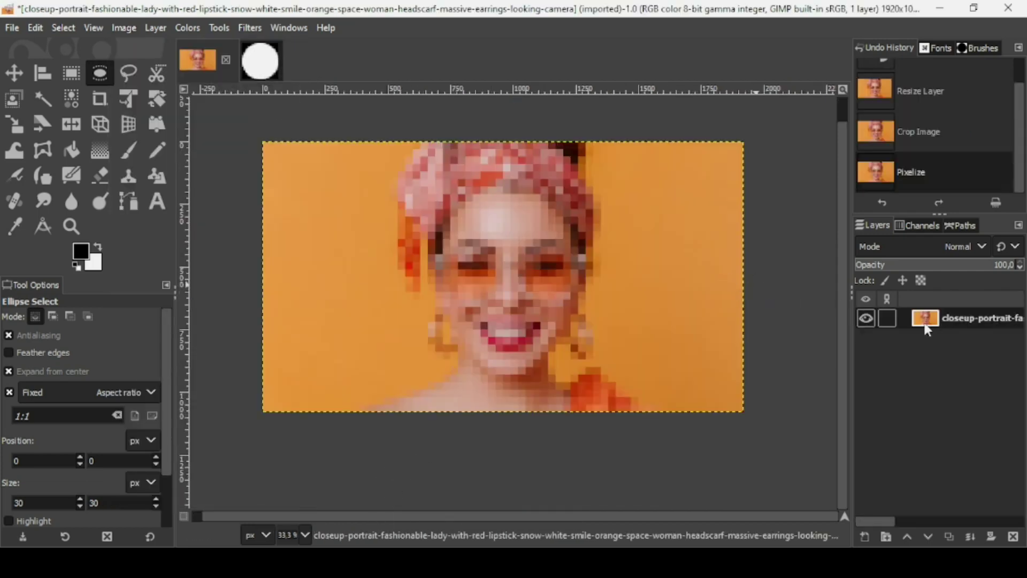
# - Add a black, fully transparent layer mask to the portrait layer, then show the circle tile
pyautogui.rightClick(926, 327)
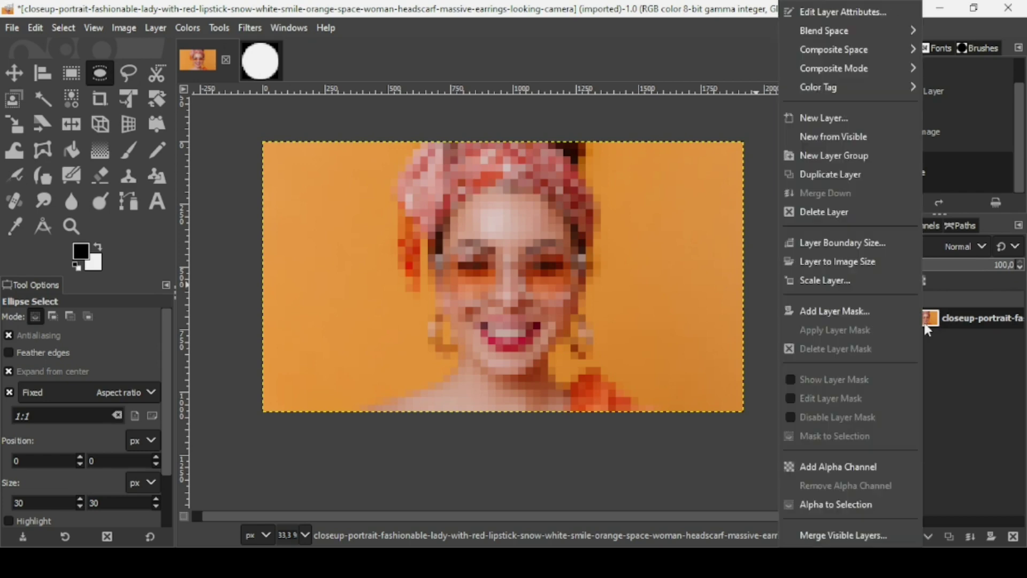
pyautogui.click(877, 310)
pyautogui.click(875, 288)
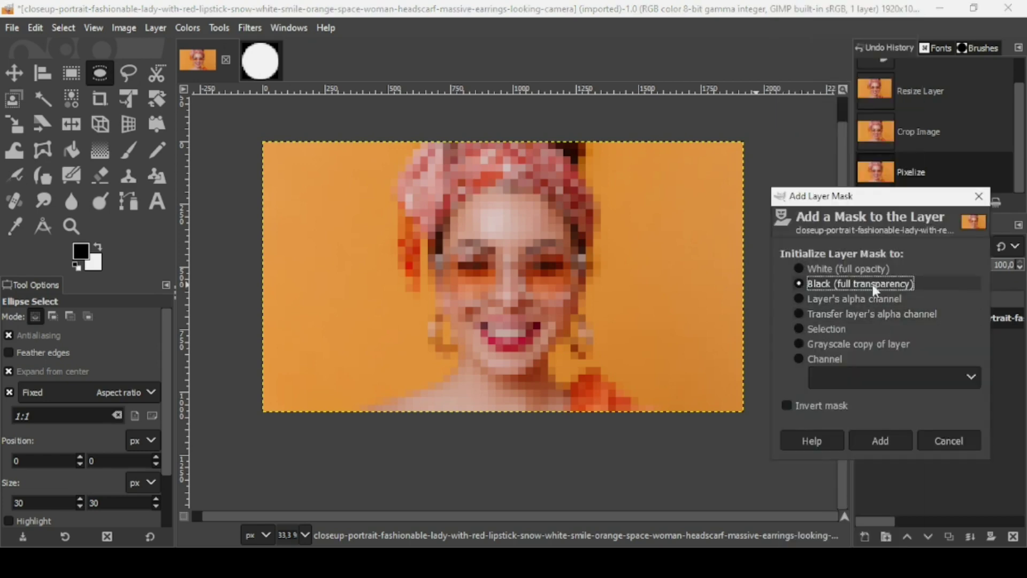
pyautogui.click(890, 441)
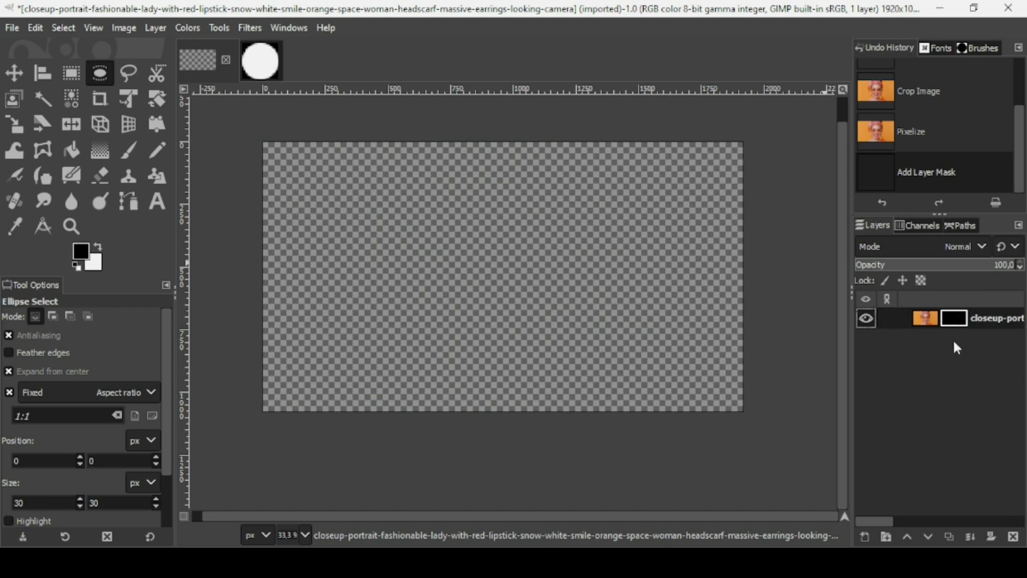
pyautogui.click(261, 62)
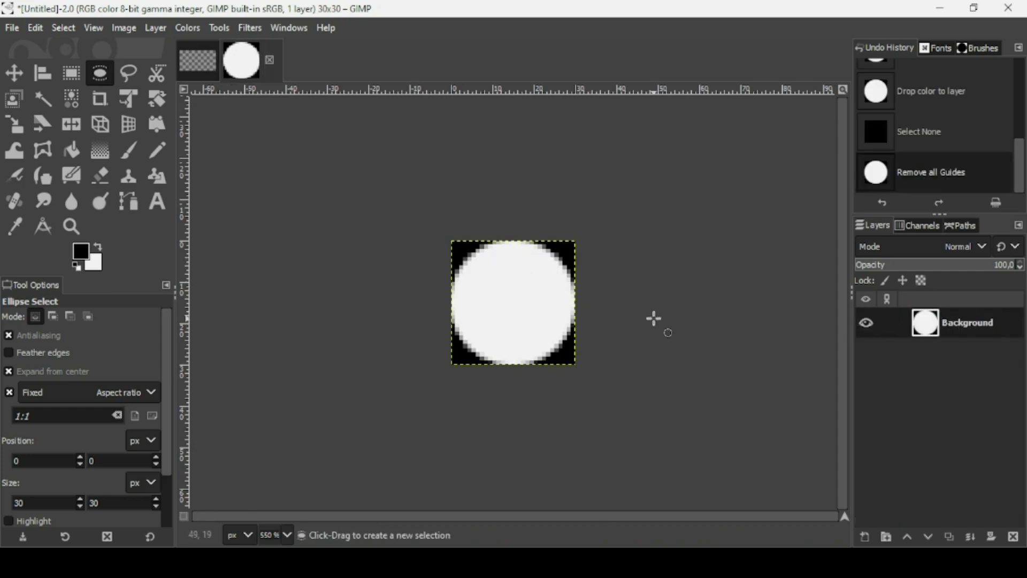
# - Copy the circle tile and bucket-fill the portrait's mask with it as a Clipboard Image pattern
pyautogui.hotkey('ctrl', 'c')
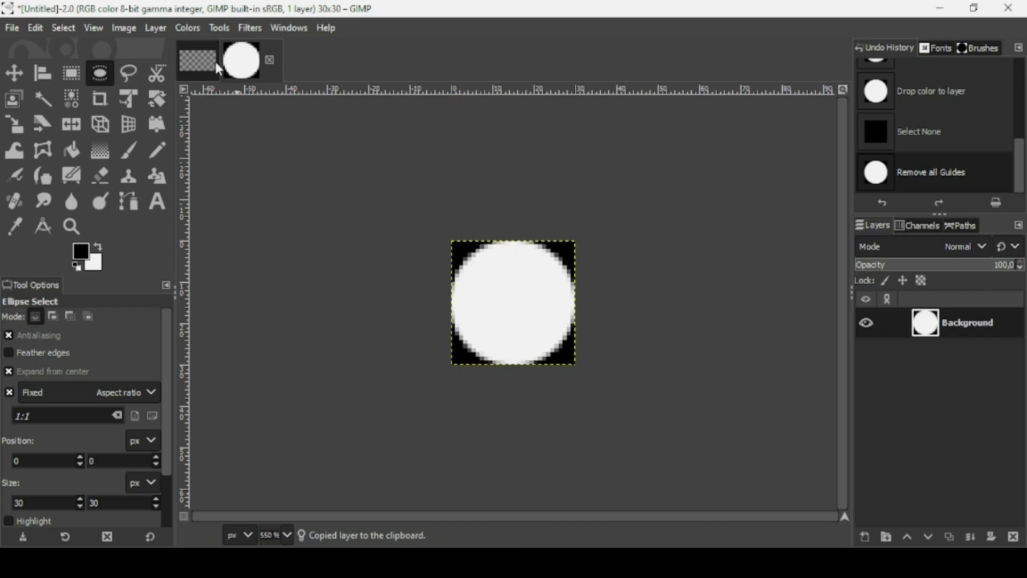
pyautogui.click(200, 54)
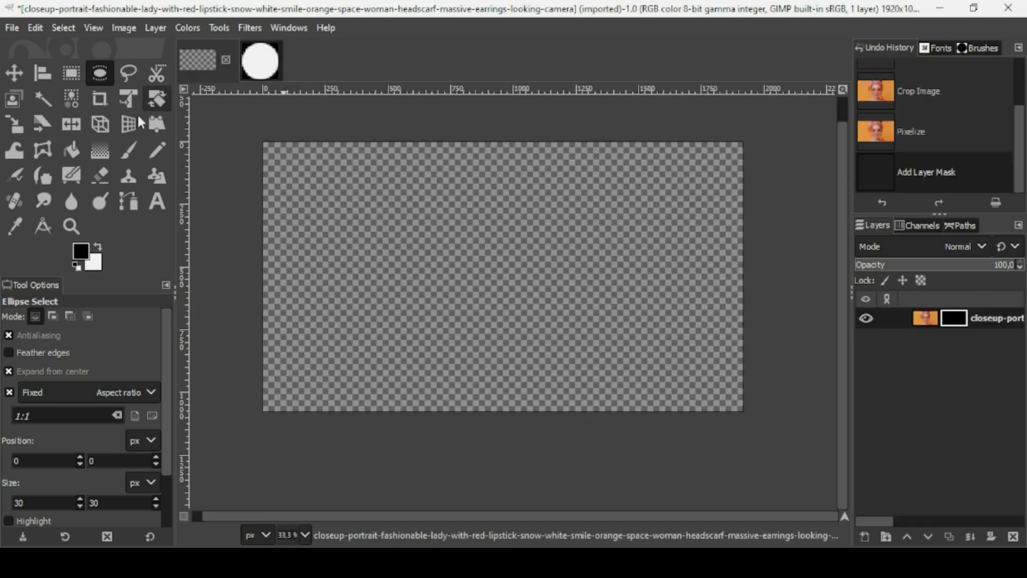
pyautogui.click(71, 155)
pyautogui.click(40, 398)
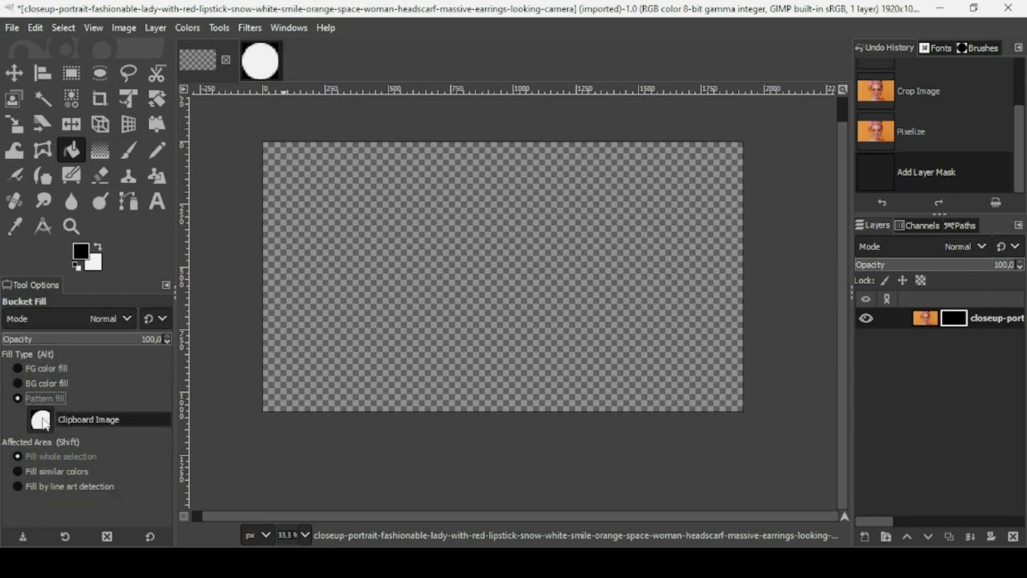
pyautogui.click(42, 422)
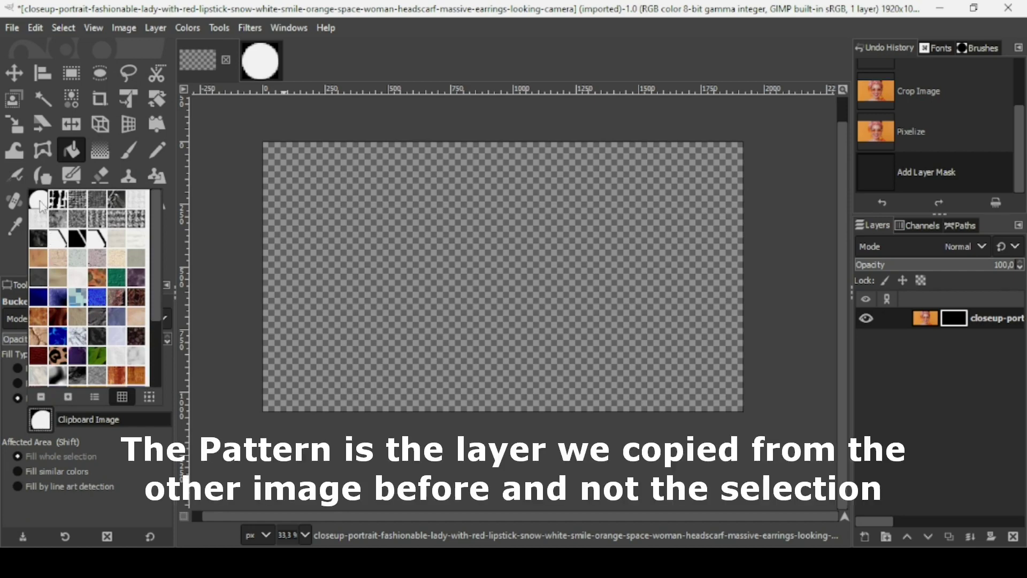
pyautogui.click(311, 7)
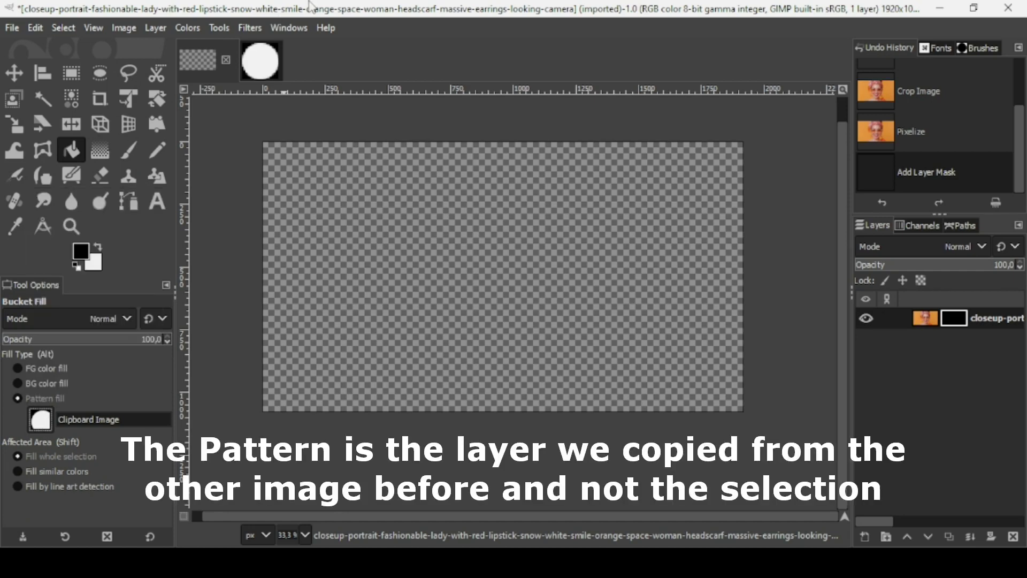
pyautogui.click(259, 60)
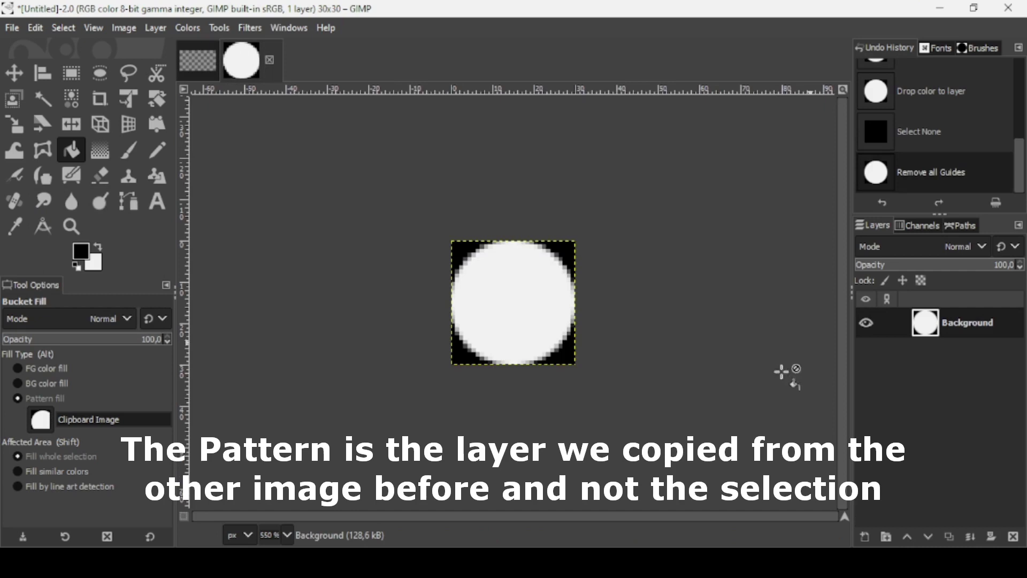
pyautogui.click(199, 63)
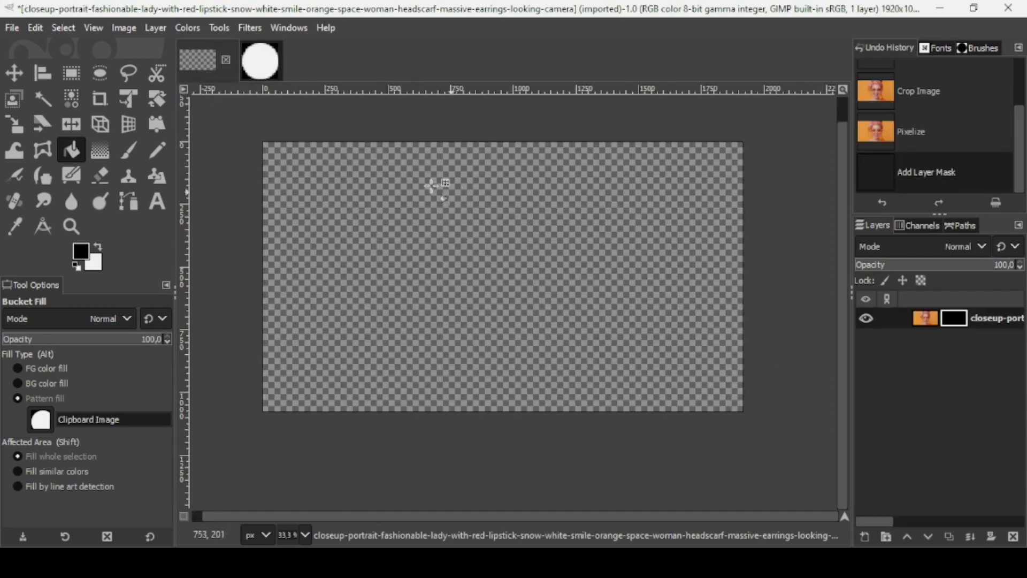
pyautogui.click(287, 152)
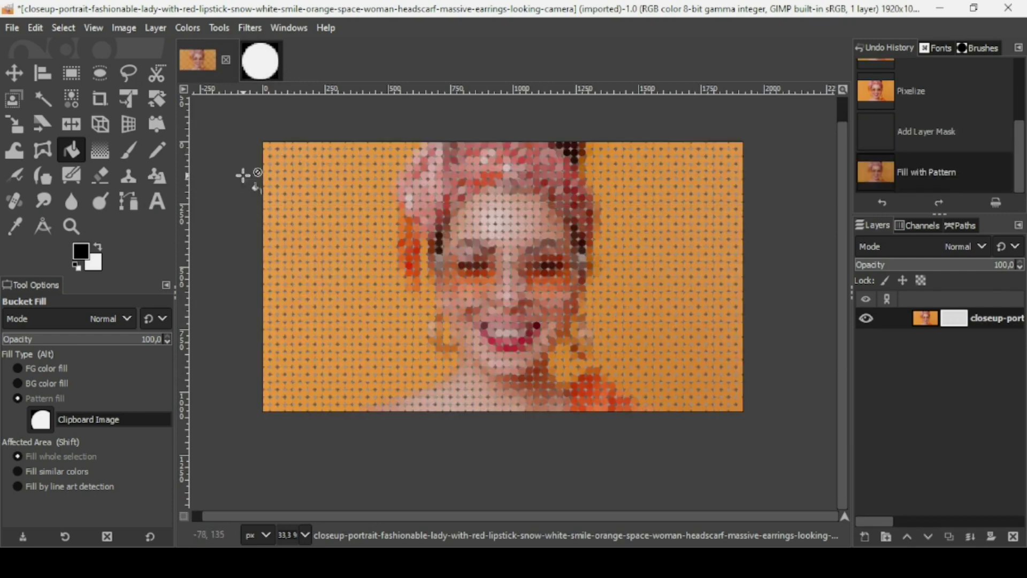
pyautogui.scroll(3, 315, 176)
pyautogui.scroll(1, 315, 177)
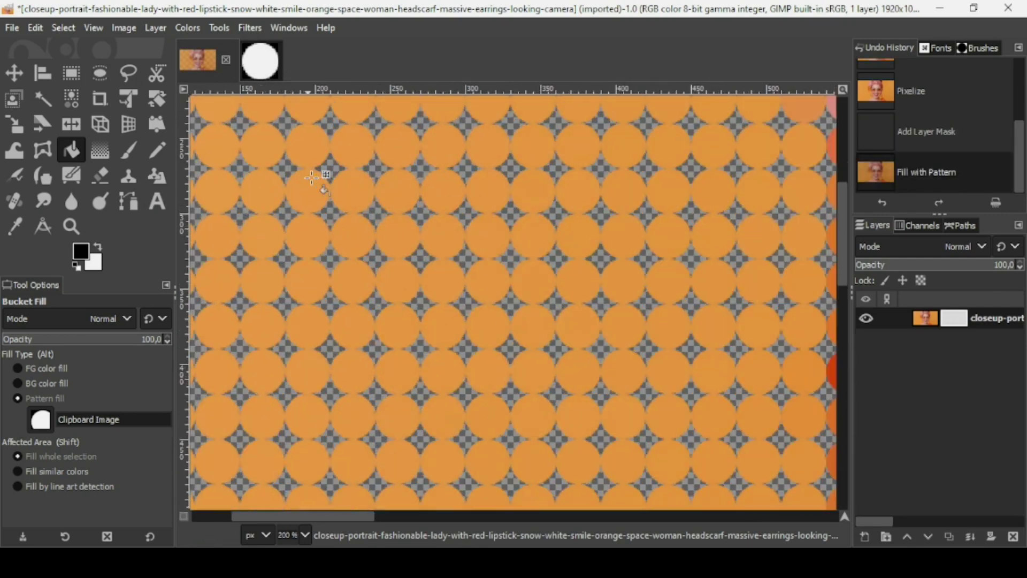
pyautogui.hscroll(8, 467, 502)
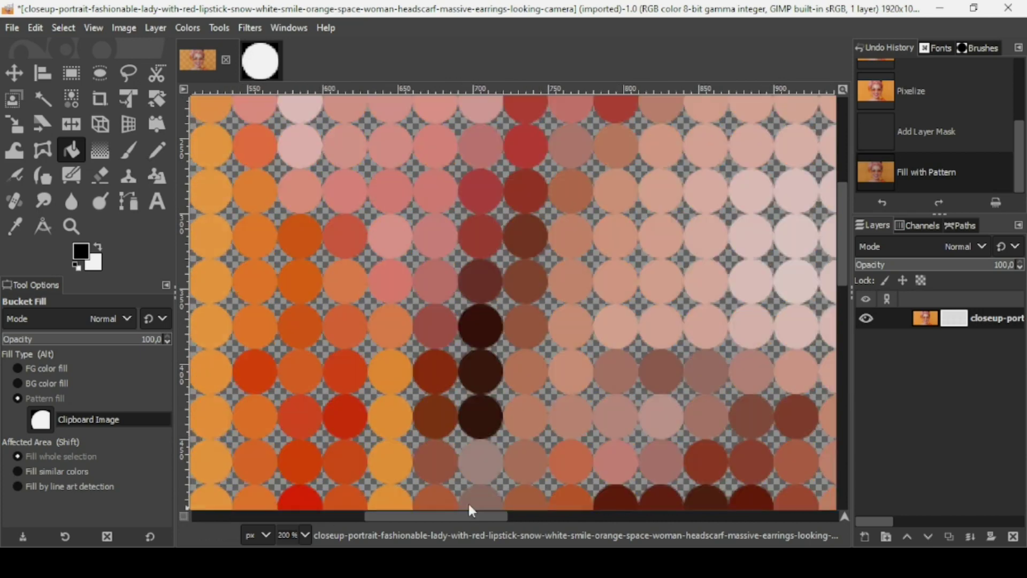
pyautogui.hscroll(4, 471, 504)
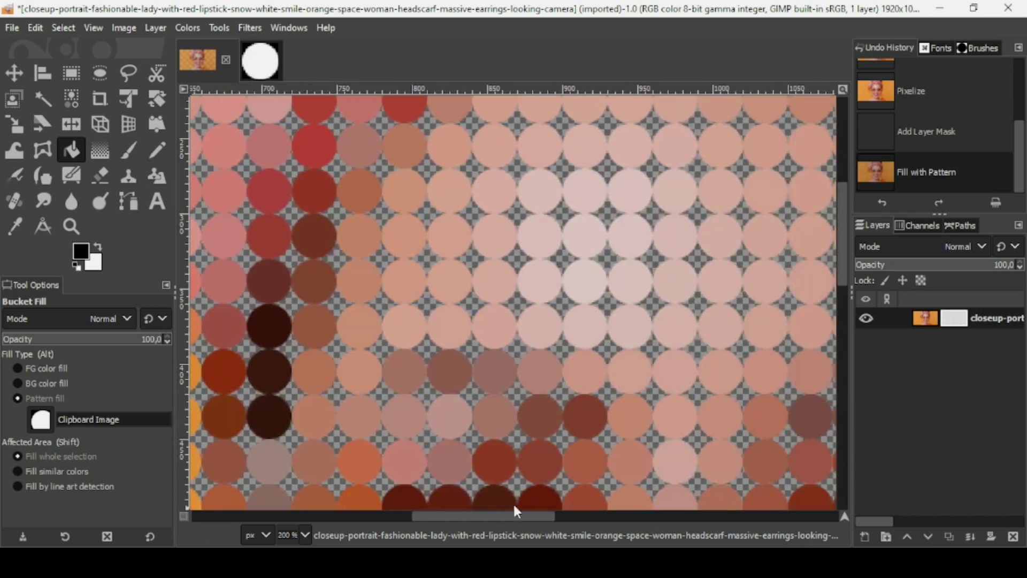
pyautogui.scroll(-2, 515, 504)
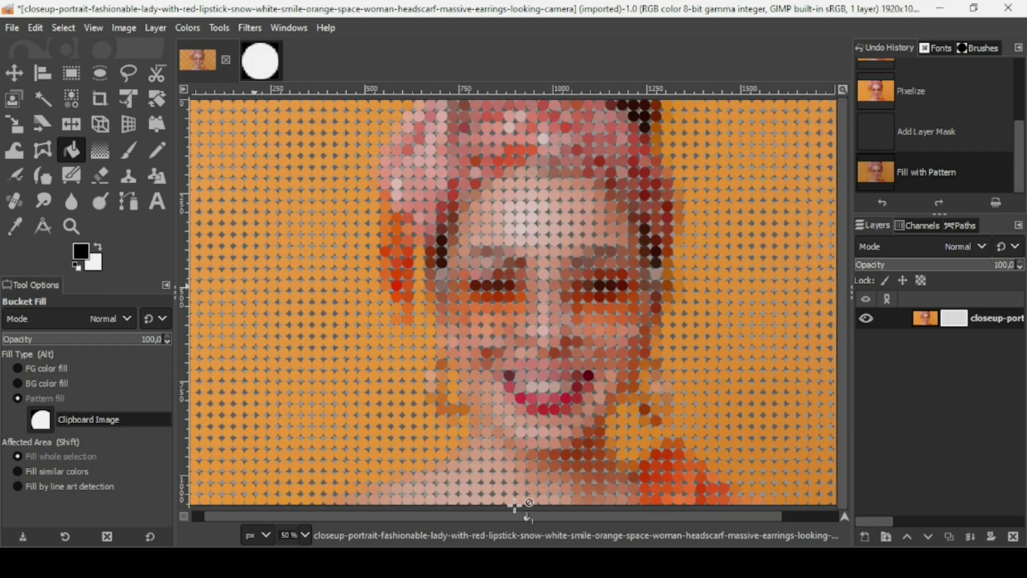
pyautogui.scroll(-1, 514, 504)
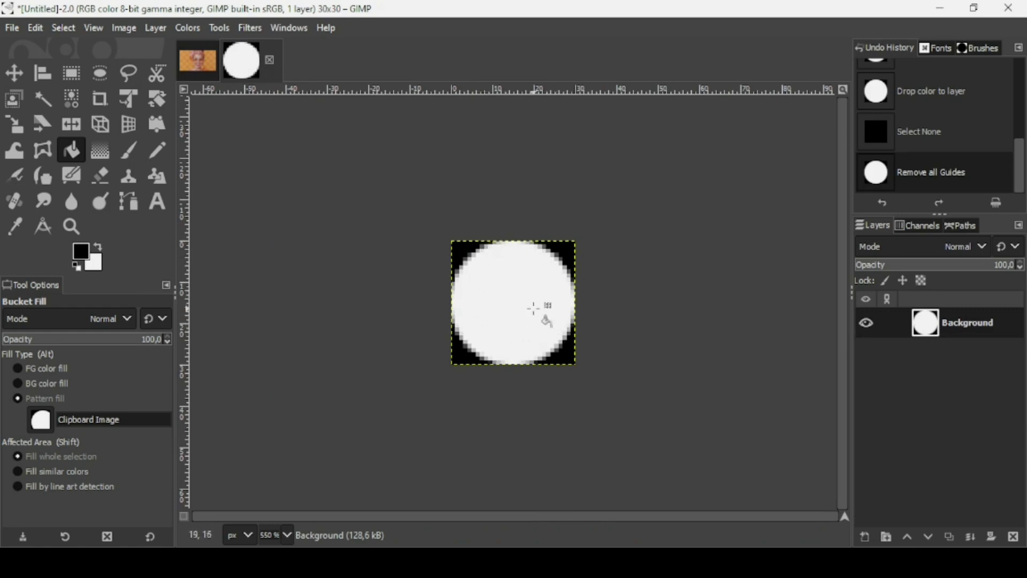
pyautogui.click(208, 73)
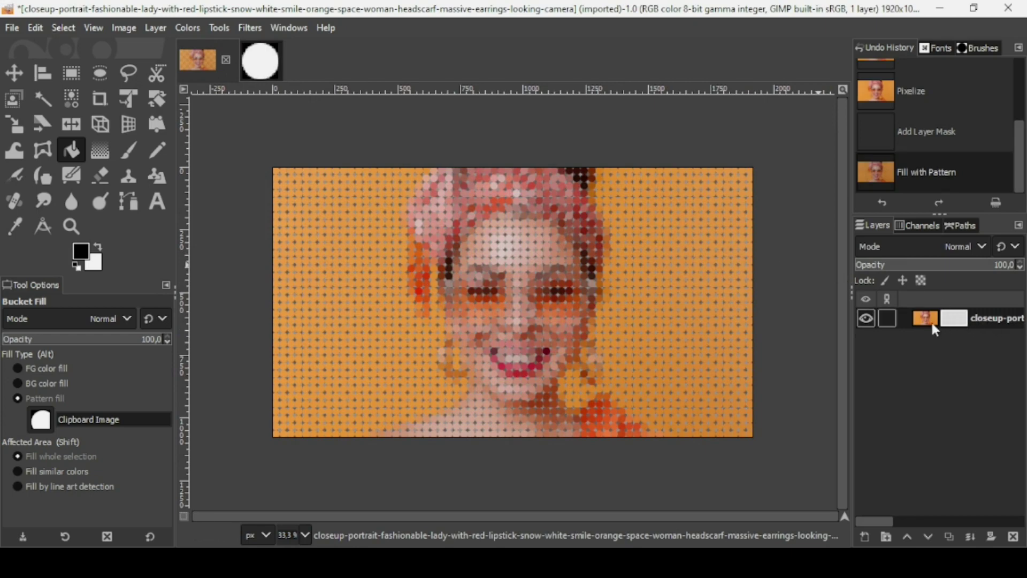
# - Add a new transparent layer below the portrait and fill it with black
pyautogui.click(865, 537)
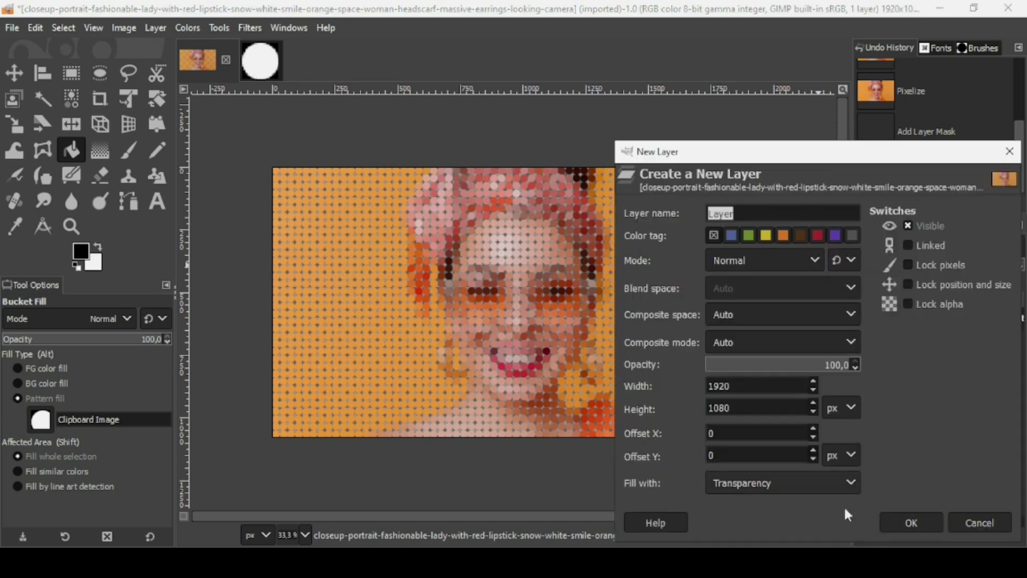
pyautogui.click(904, 523)
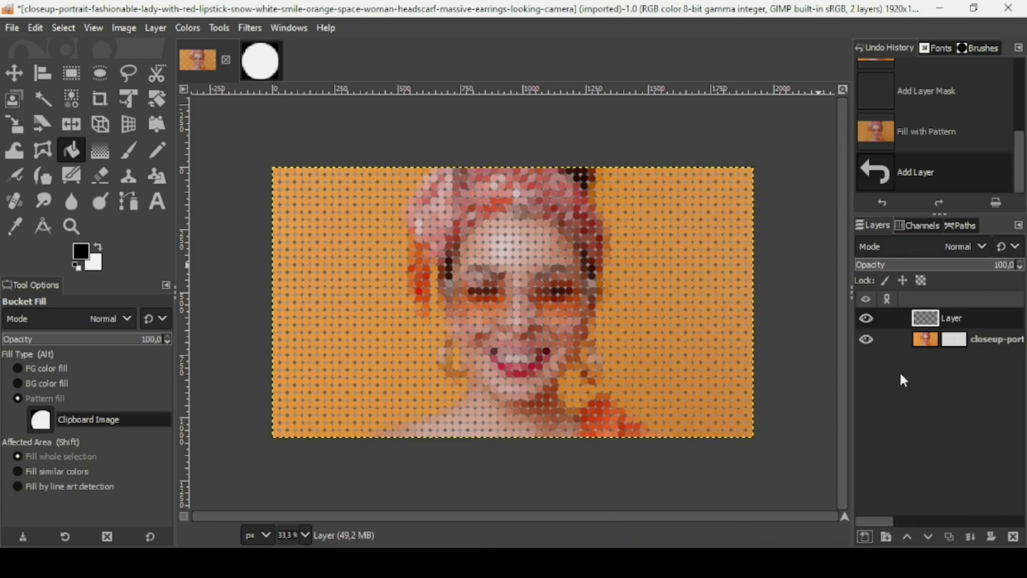
pyautogui.click(929, 537)
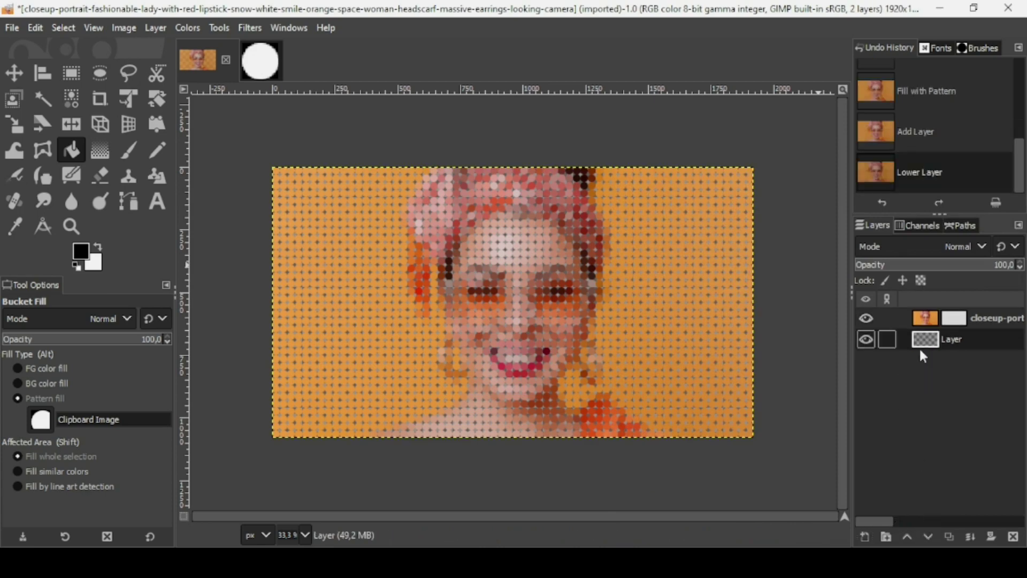
pyautogui.moveTo(81, 250); pyautogui.dragTo(518, 312)
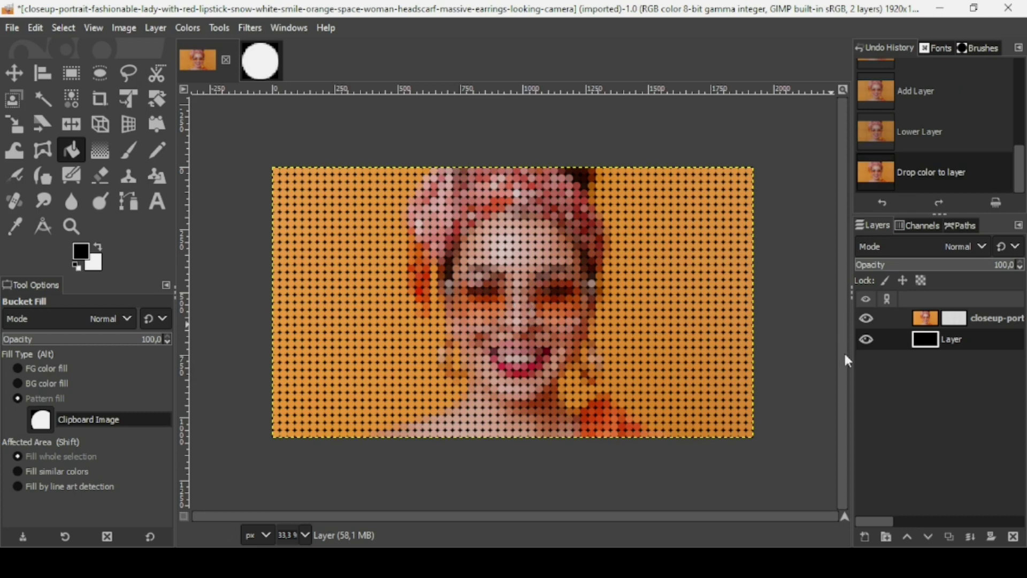
# - Merge the dotted portrait layer down onto the black layer
pyautogui.press('-')
pyautogui.press('-')
pyautogui.press('-')
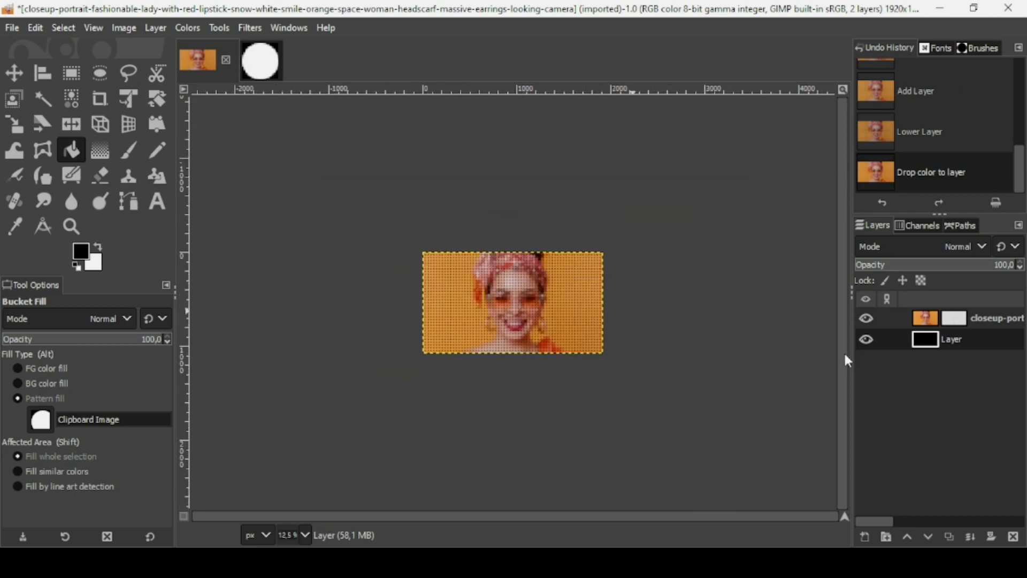
pyautogui.press('+')
pyautogui.press('+')
pyautogui.press('+')
pyautogui.press('+')
pyautogui.press('+')
pyautogui.press('+')
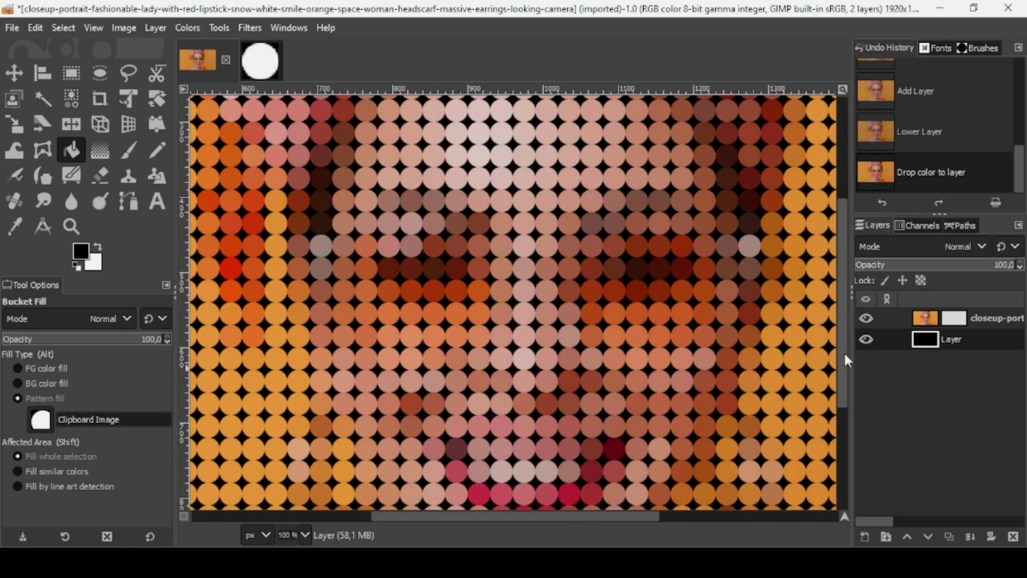
pyautogui.press('+')
pyautogui.press('-')
pyautogui.press('-')
pyautogui.press('-')
pyautogui.press('-')
pyautogui.press('-')
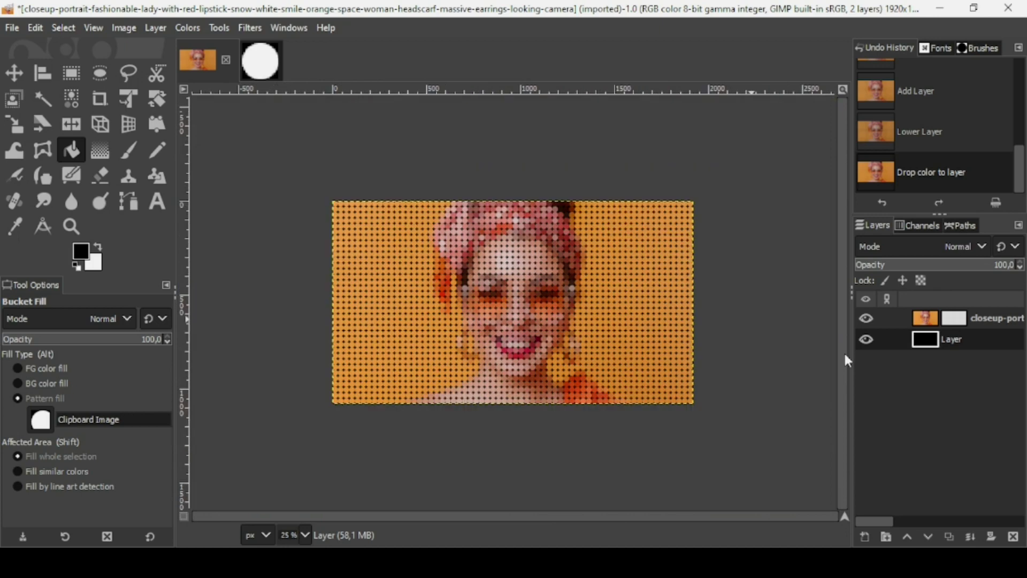
pyautogui.click(936, 322)
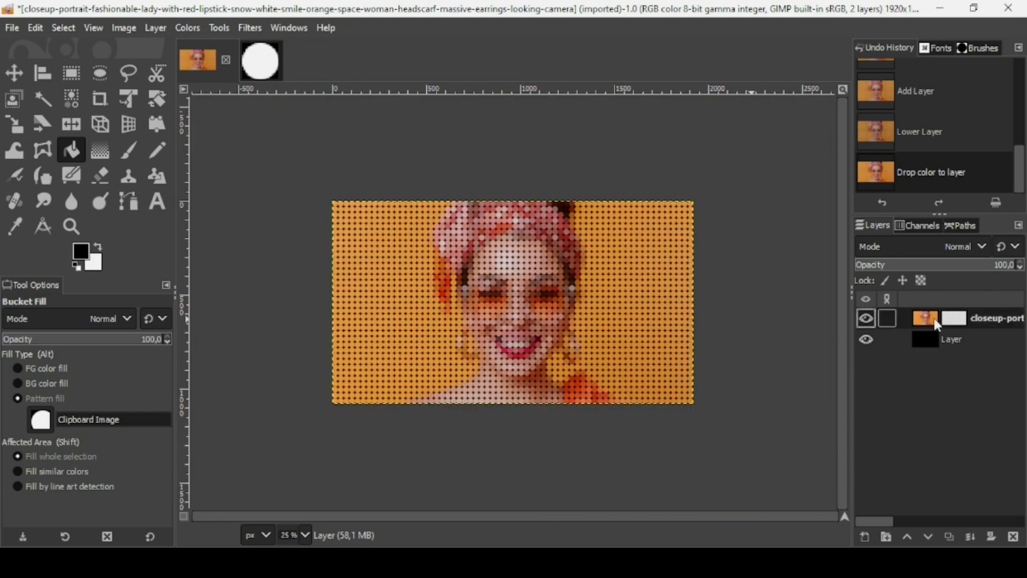
pyautogui.click(971, 536)
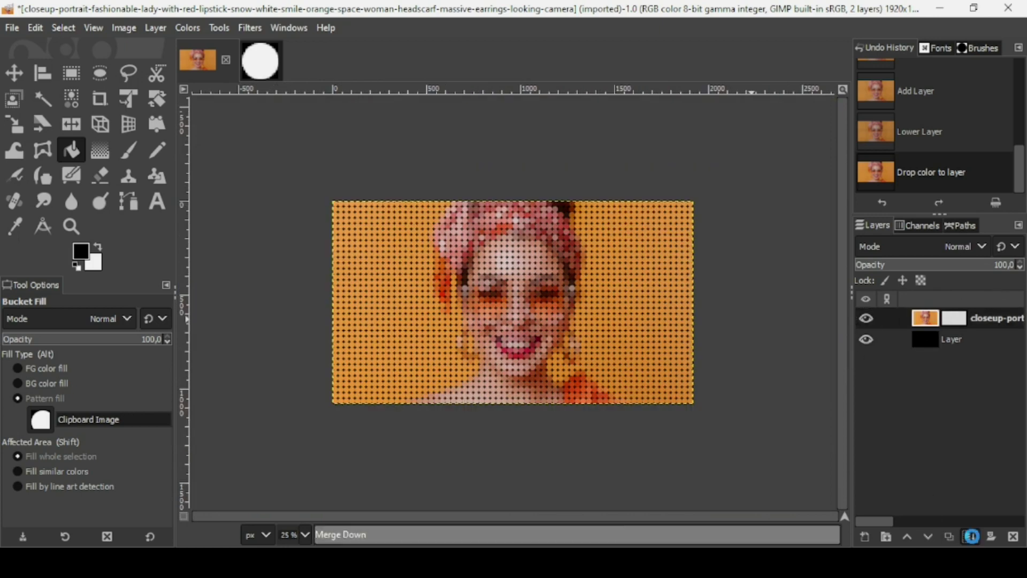